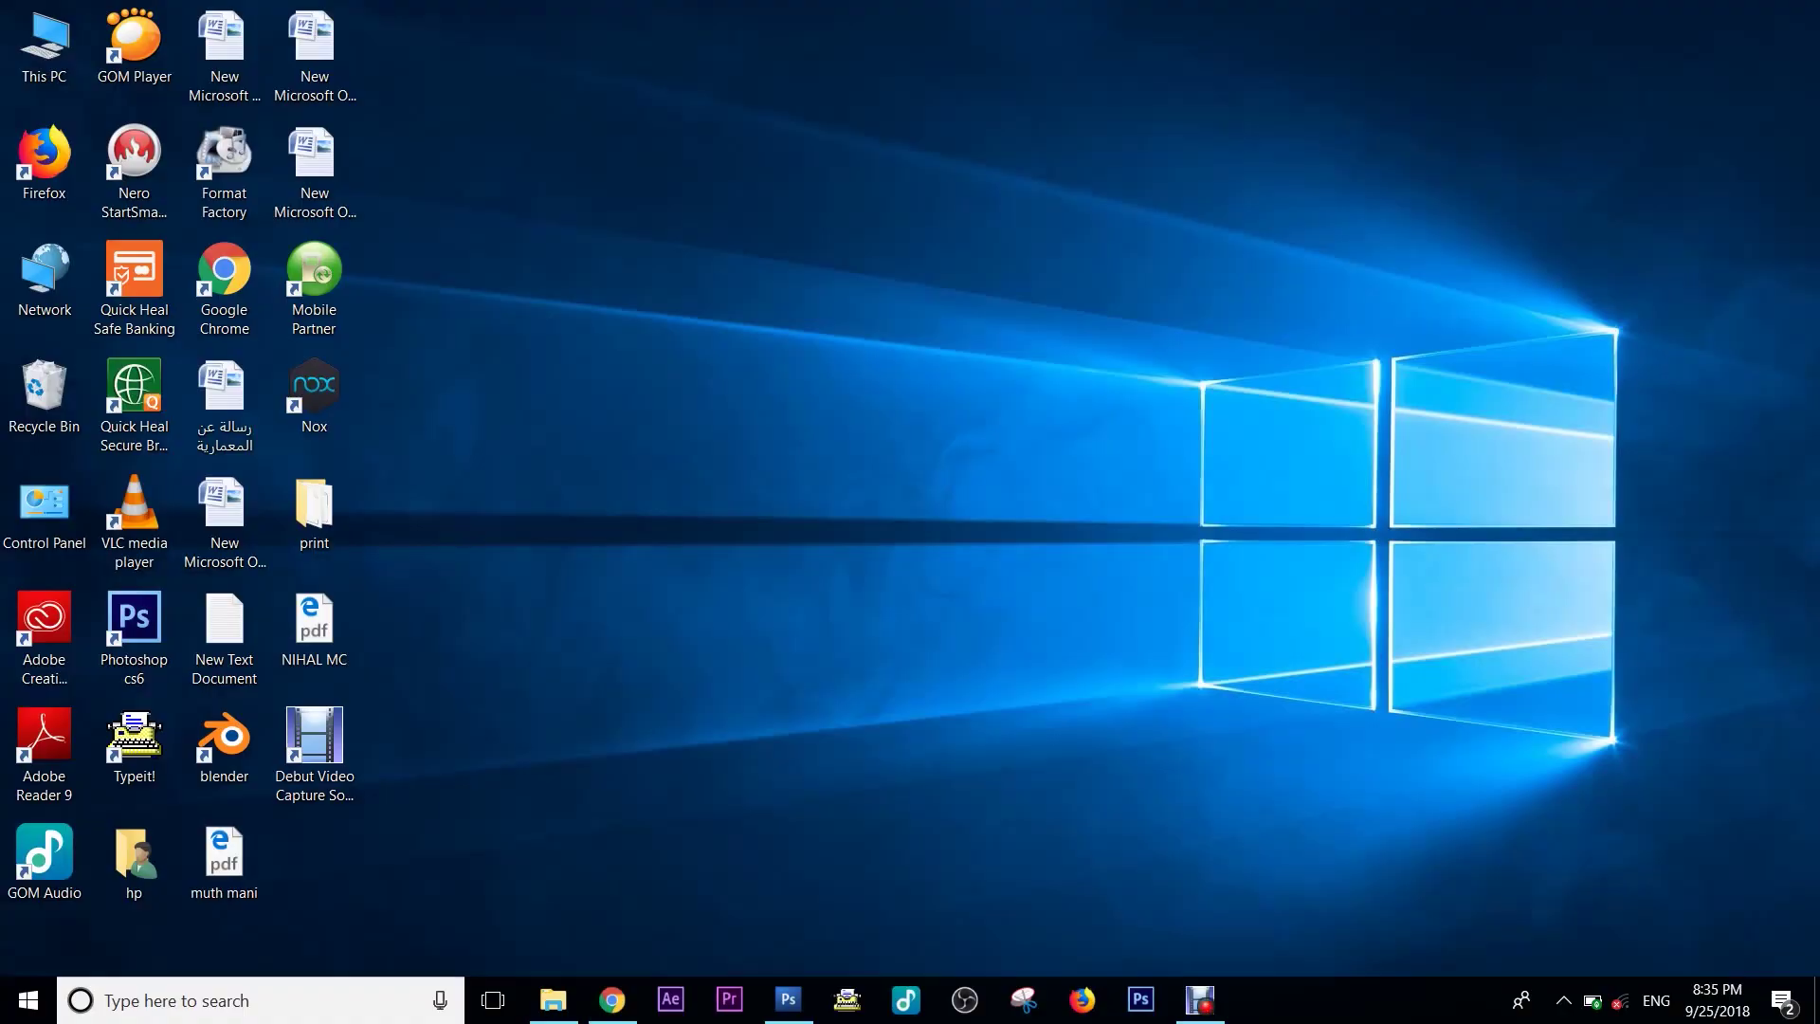
pyautogui.rightClick(982, 334)
pyautogui.click(1043, 438)
pyautogui.rightClick(1062, 439)
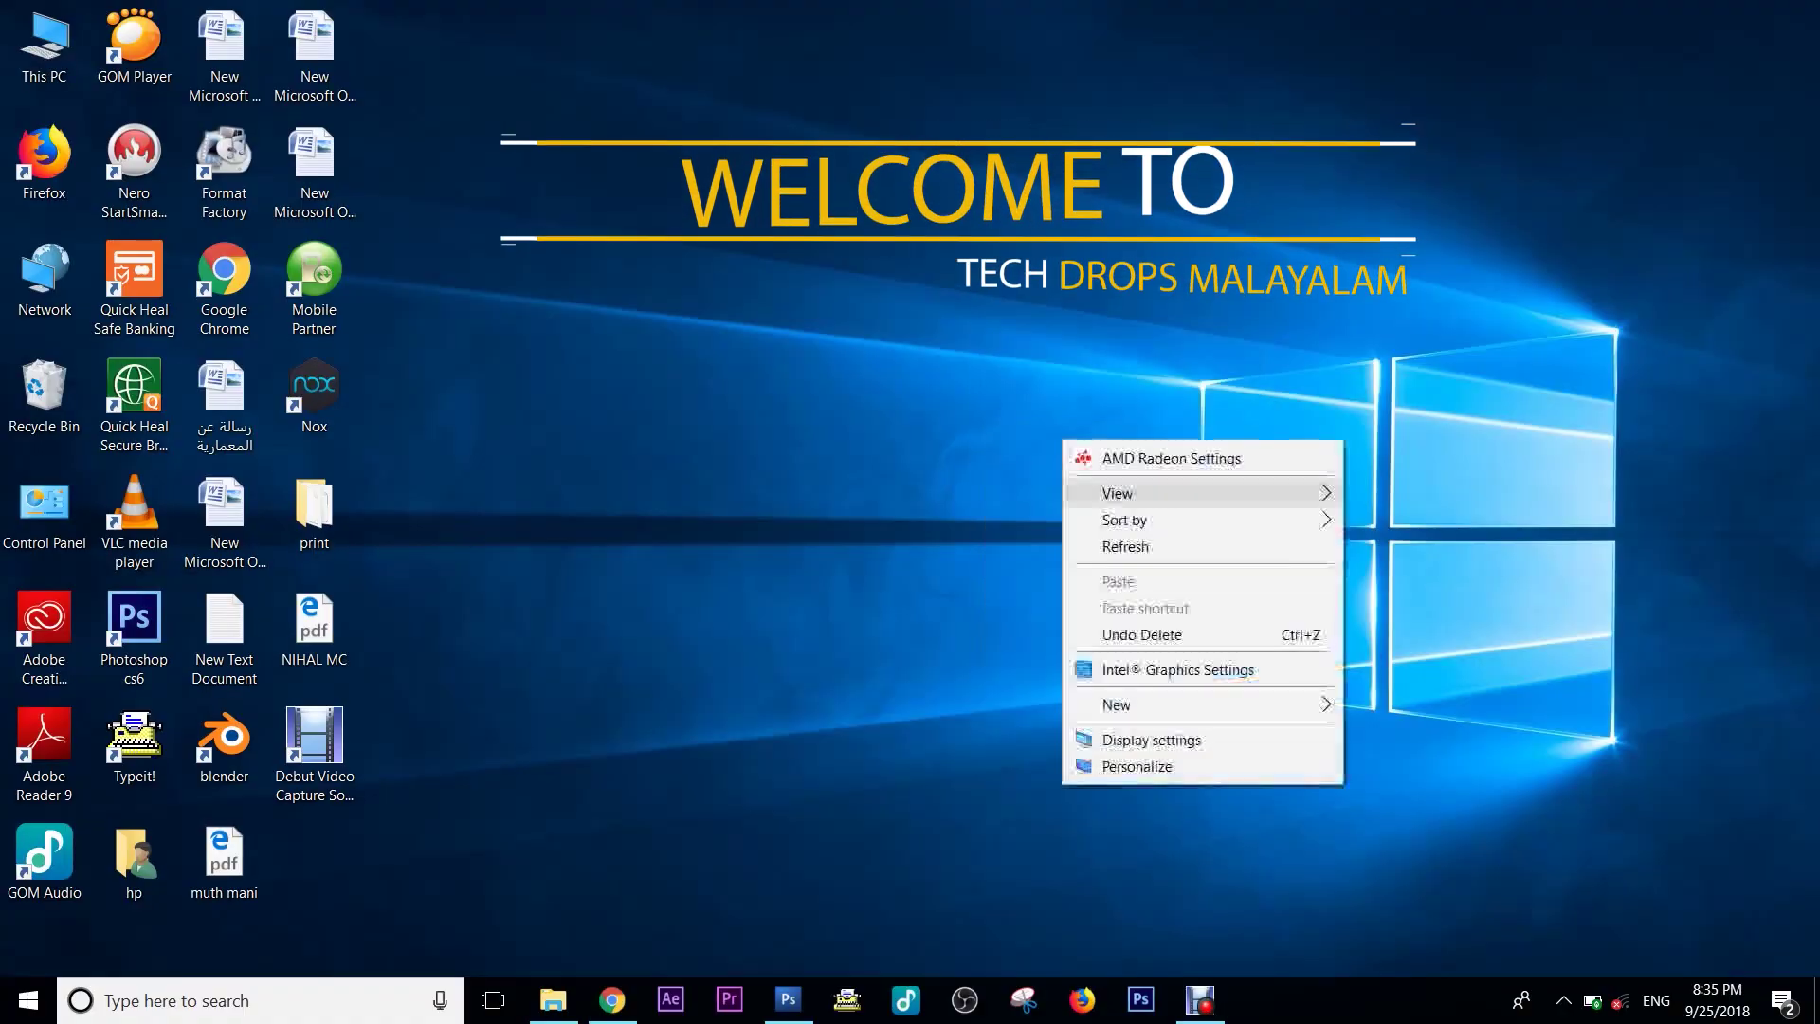
pyautogui.click(1091, 543)
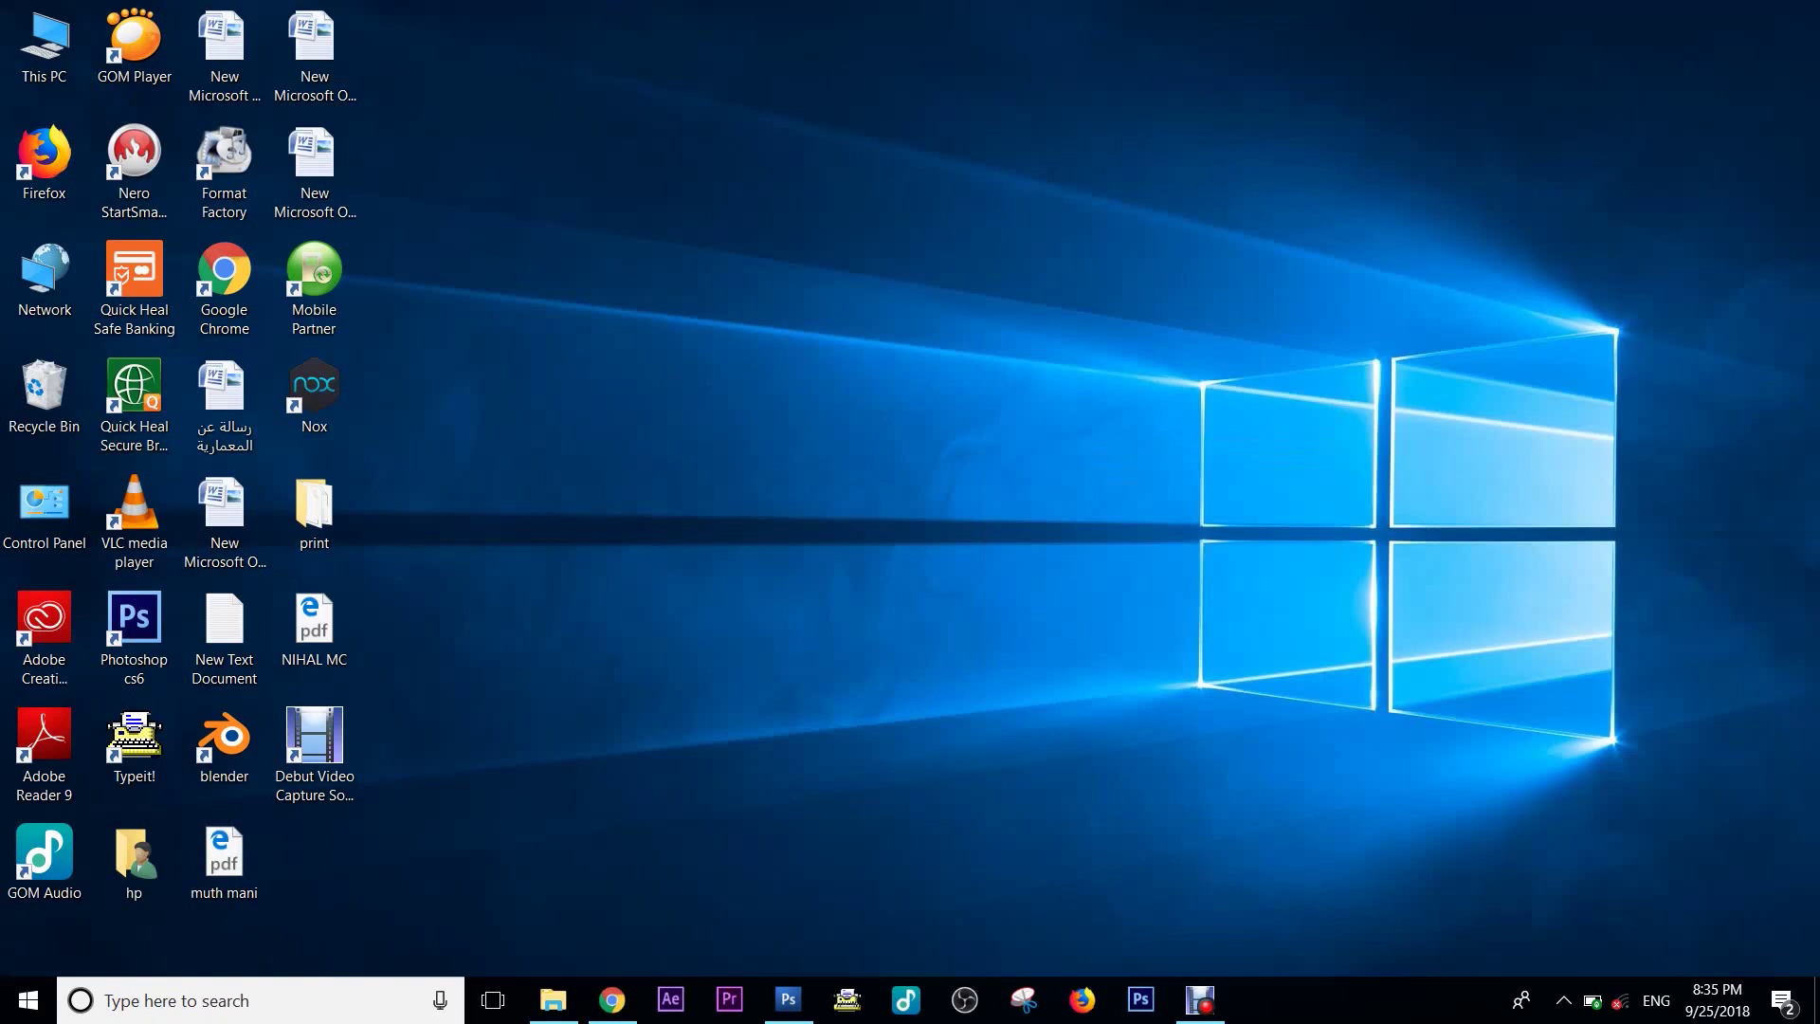
pyautogui.rightClick(763, 399)
pyautogui.click(823, 504)
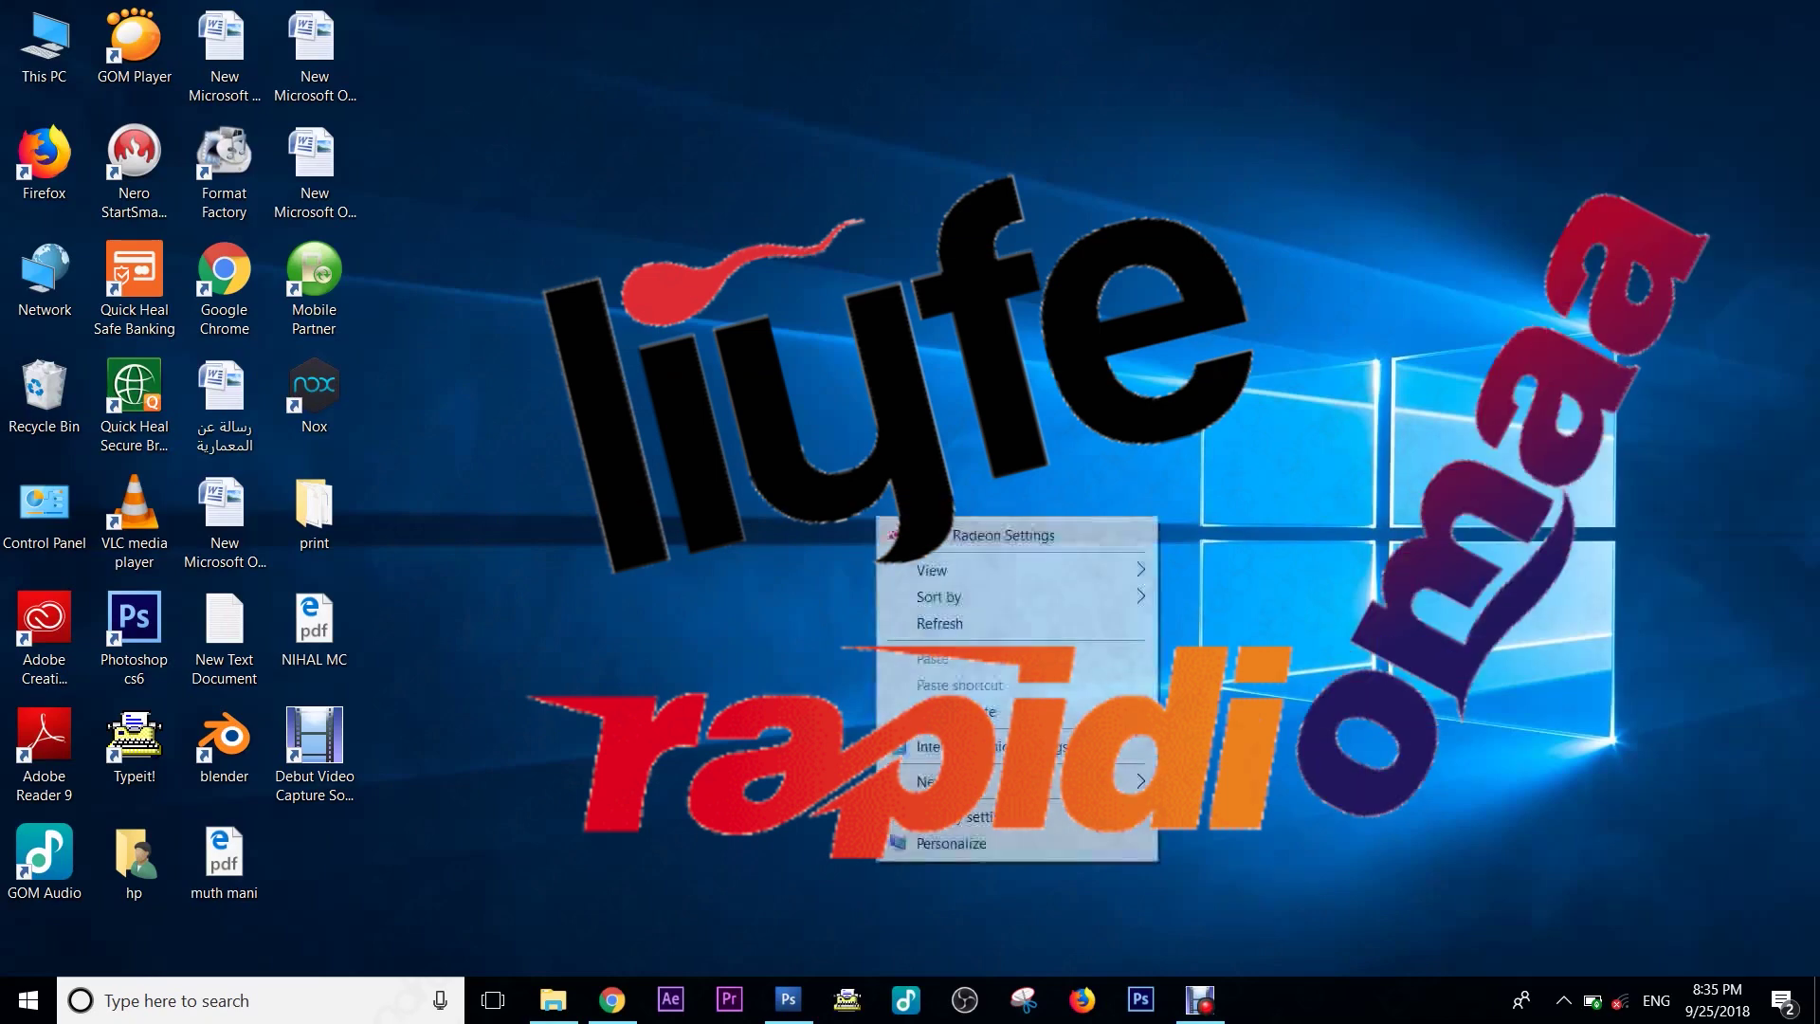
pyautogui.rightClick(813, 415)
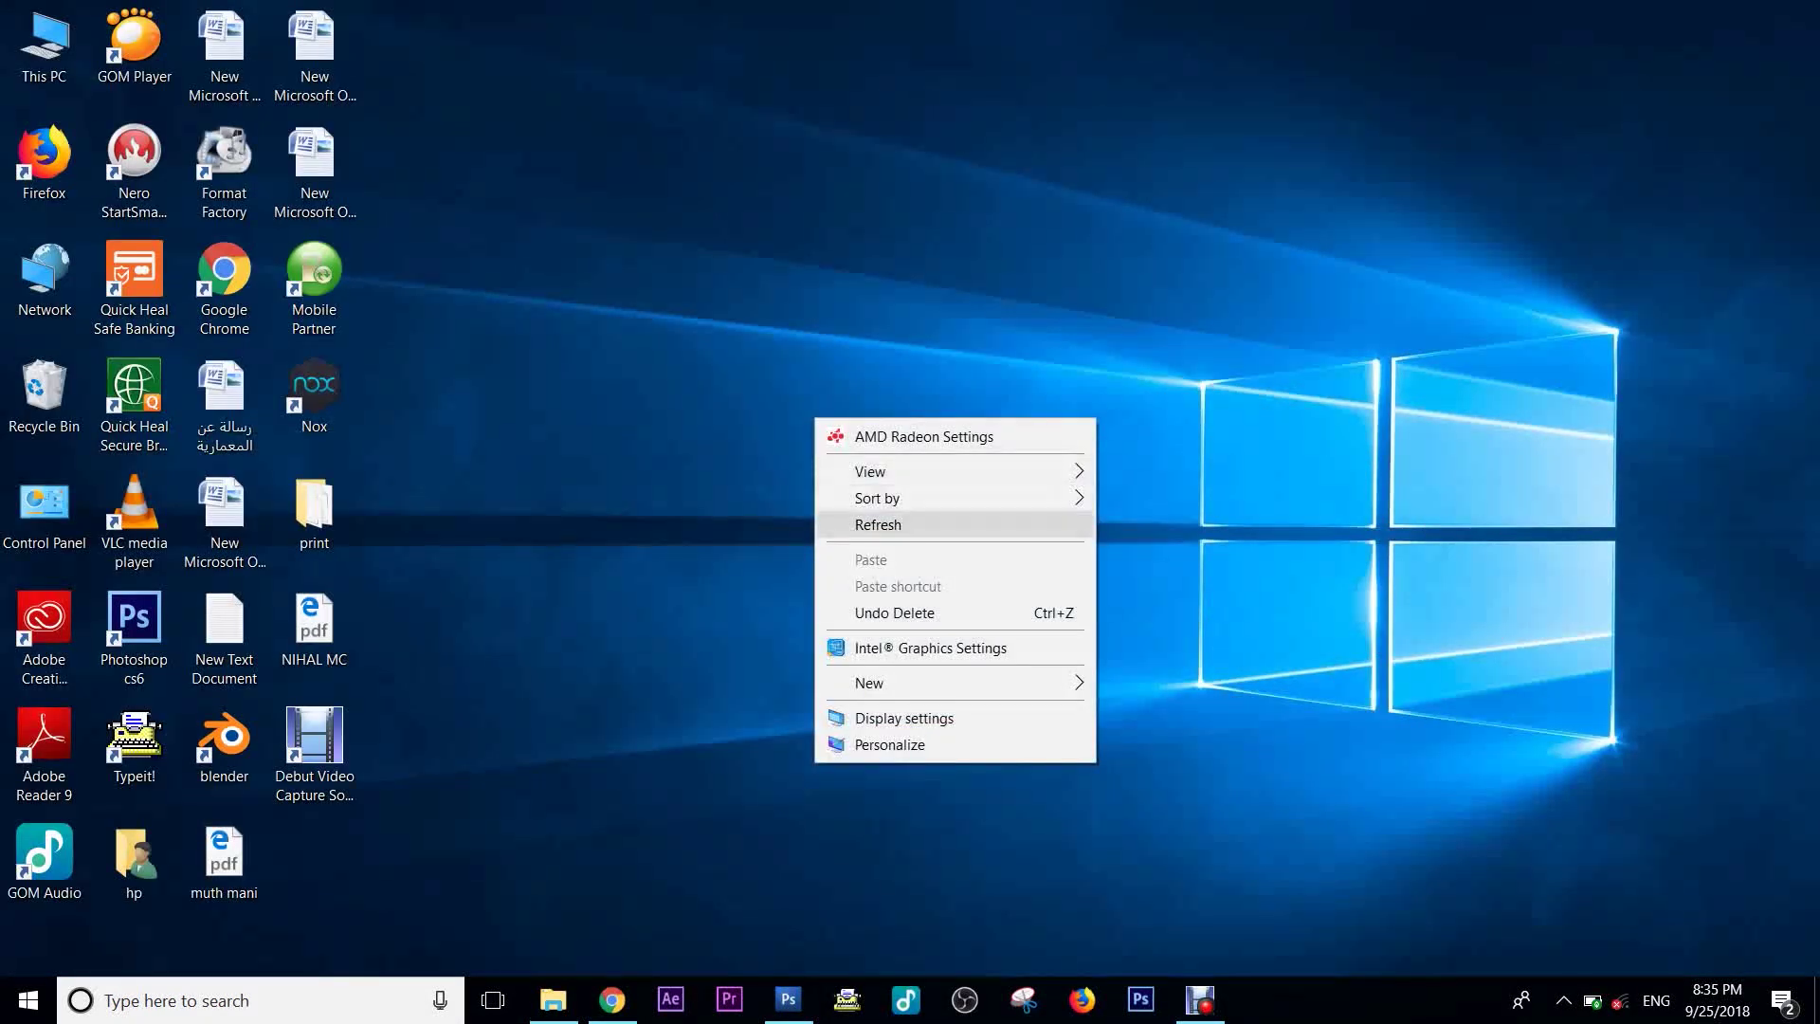
pyautogui.click(854, 523)
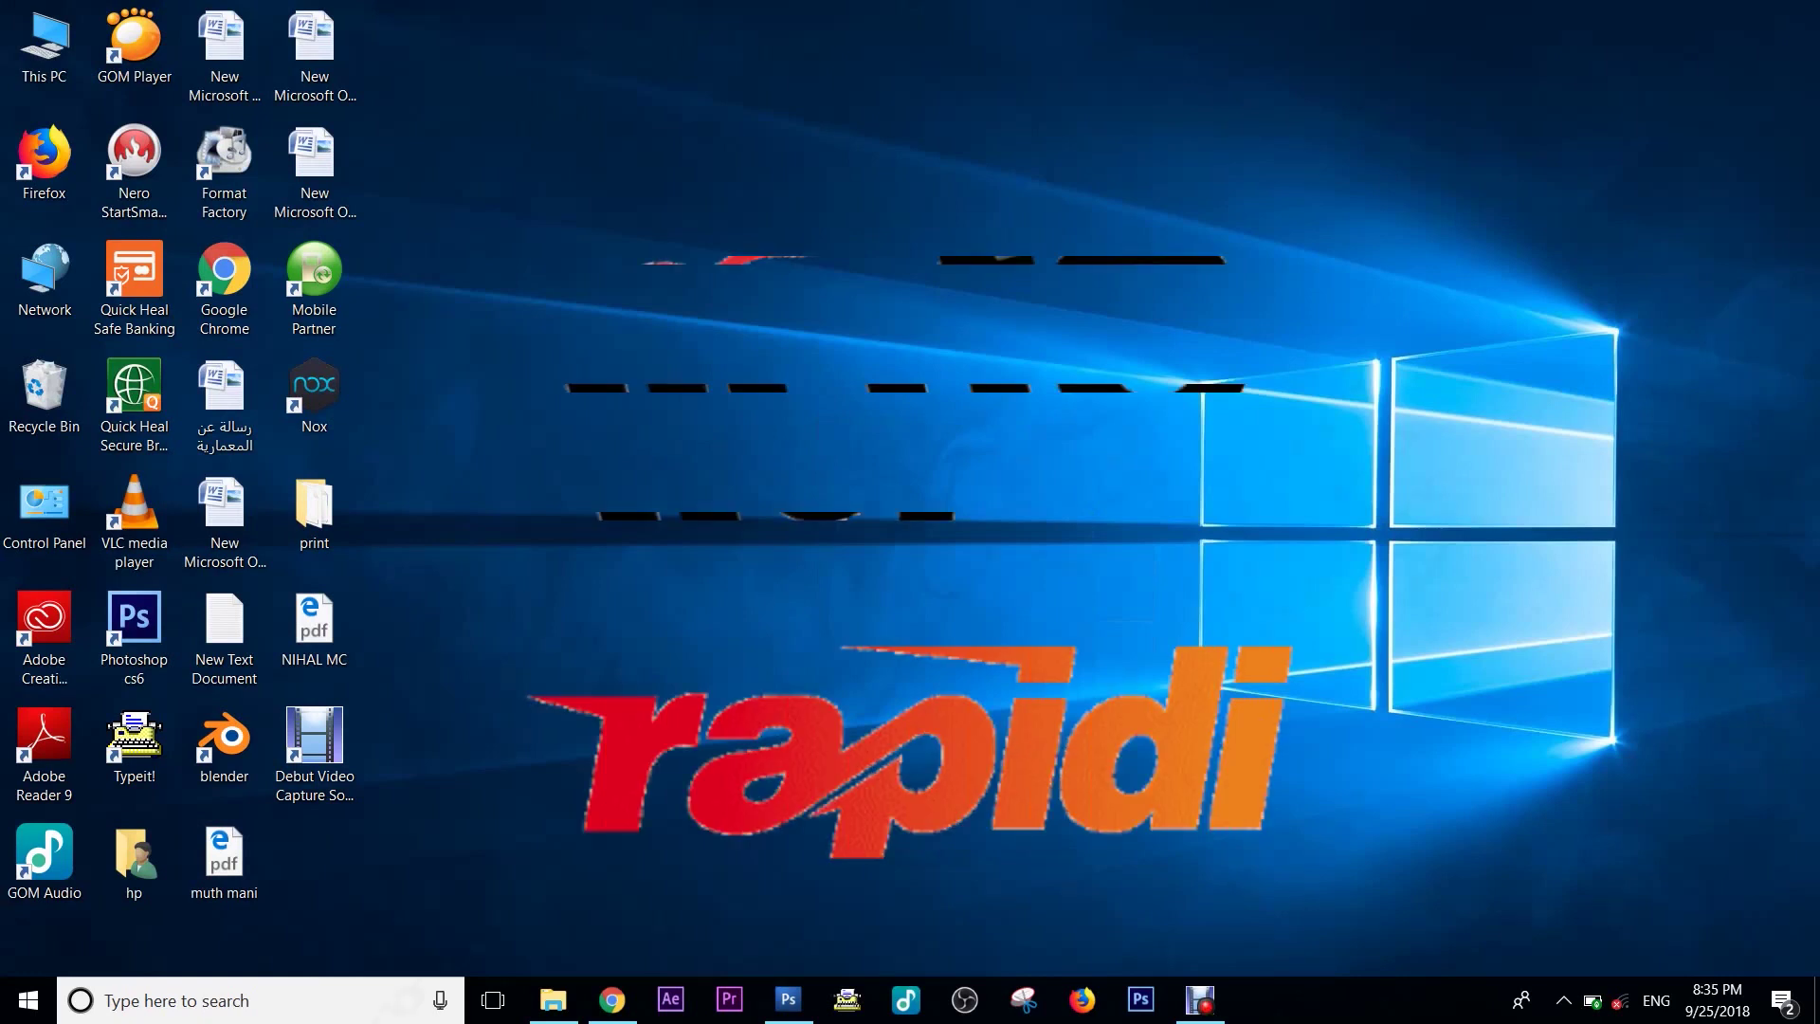
pyautogui.rightClick(853, 520)
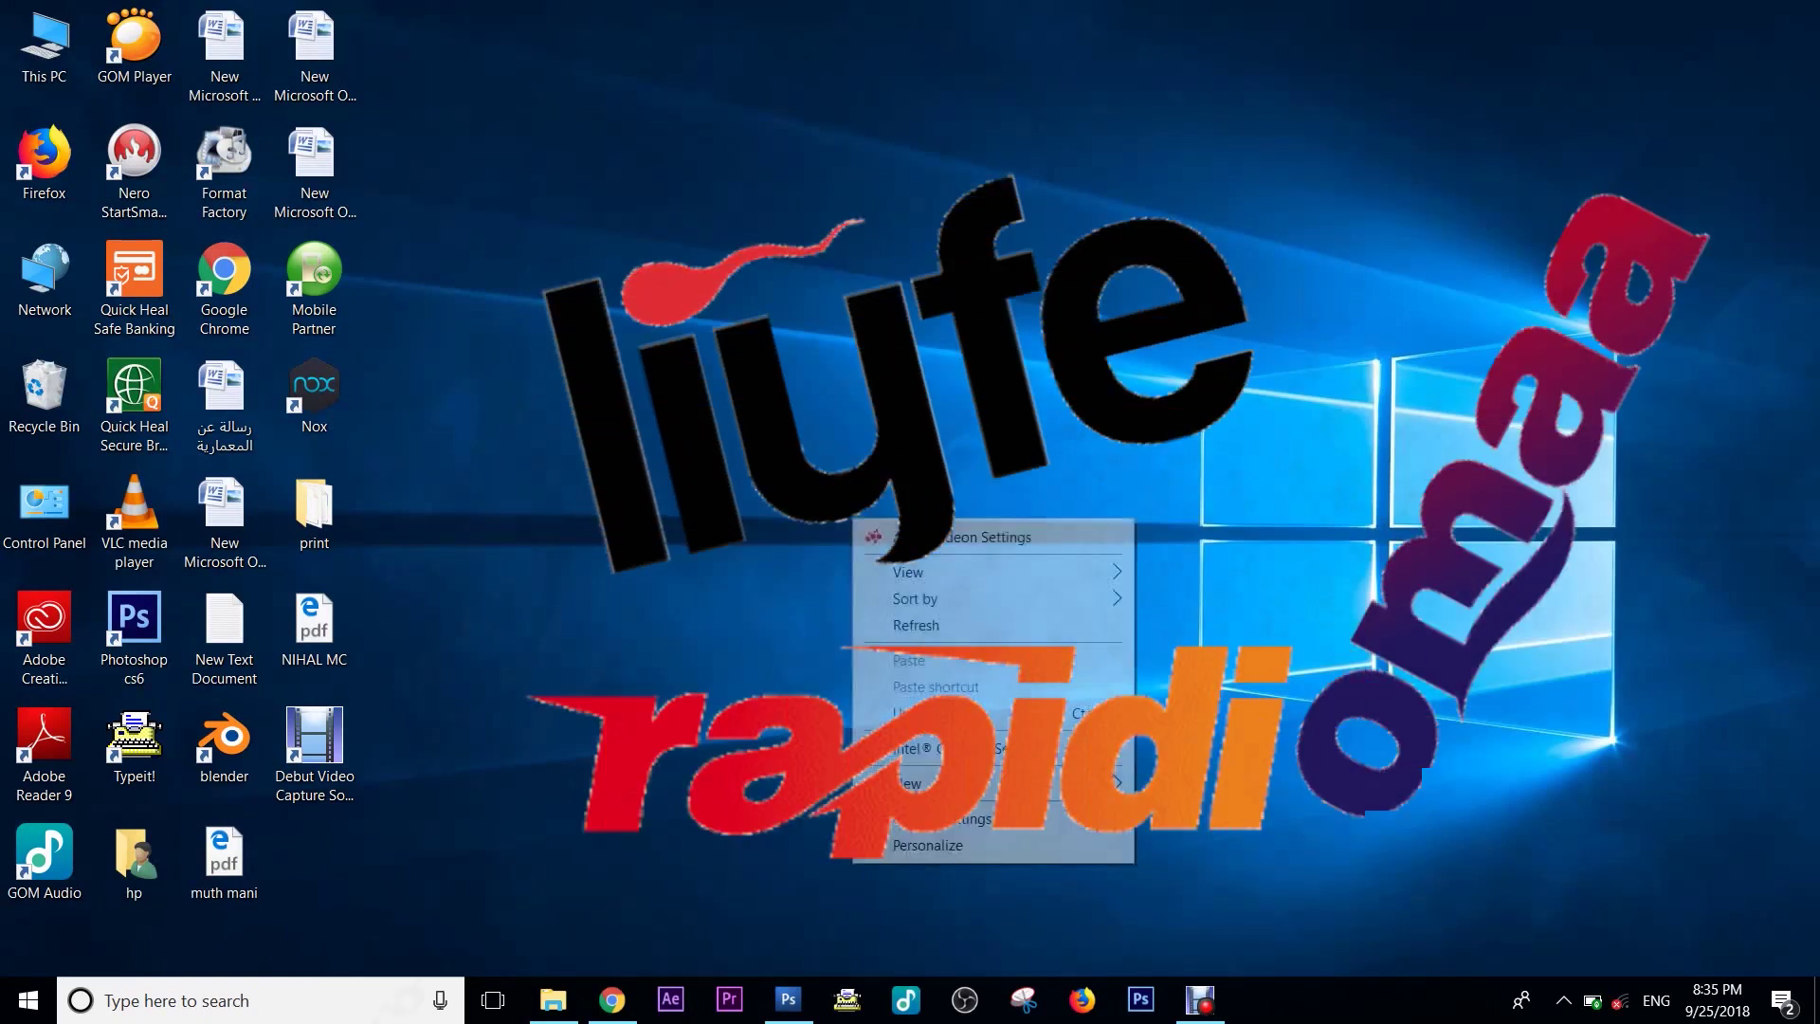
pyautogui.rightClick(961, 284)
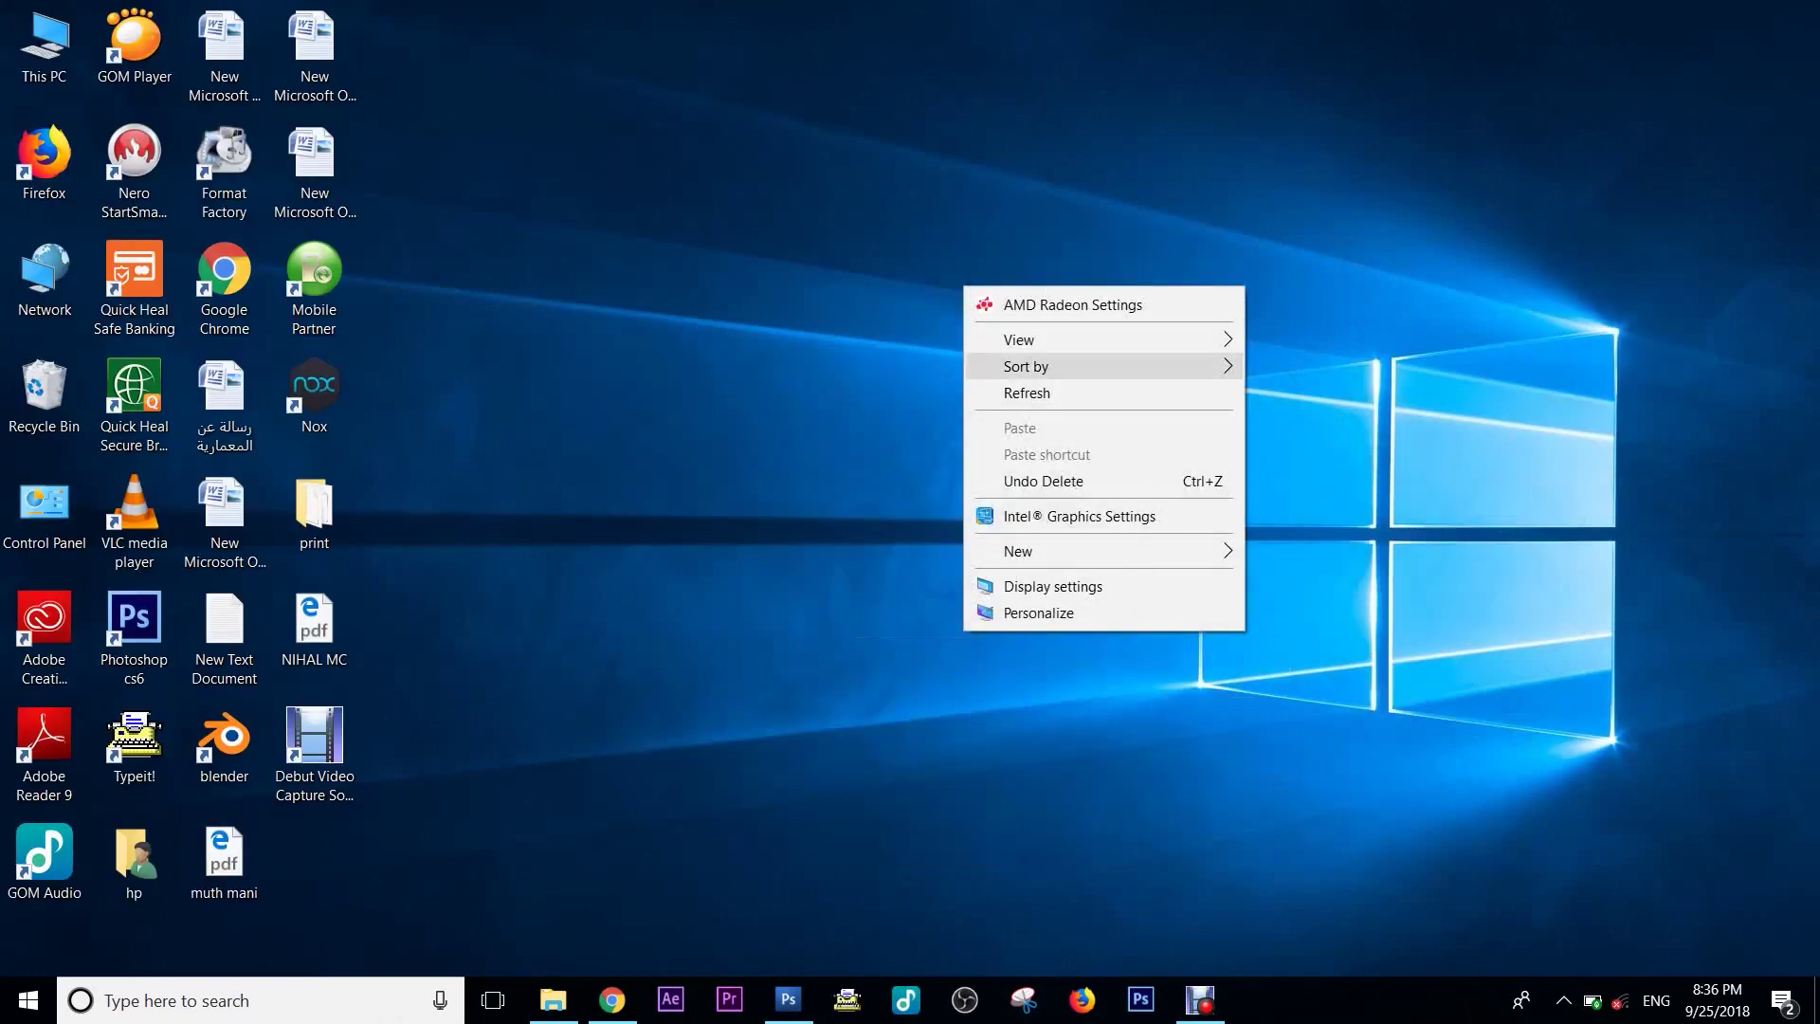
pyautogui.rightClick(1042, 390)
pyautogui.click(1105, 496)
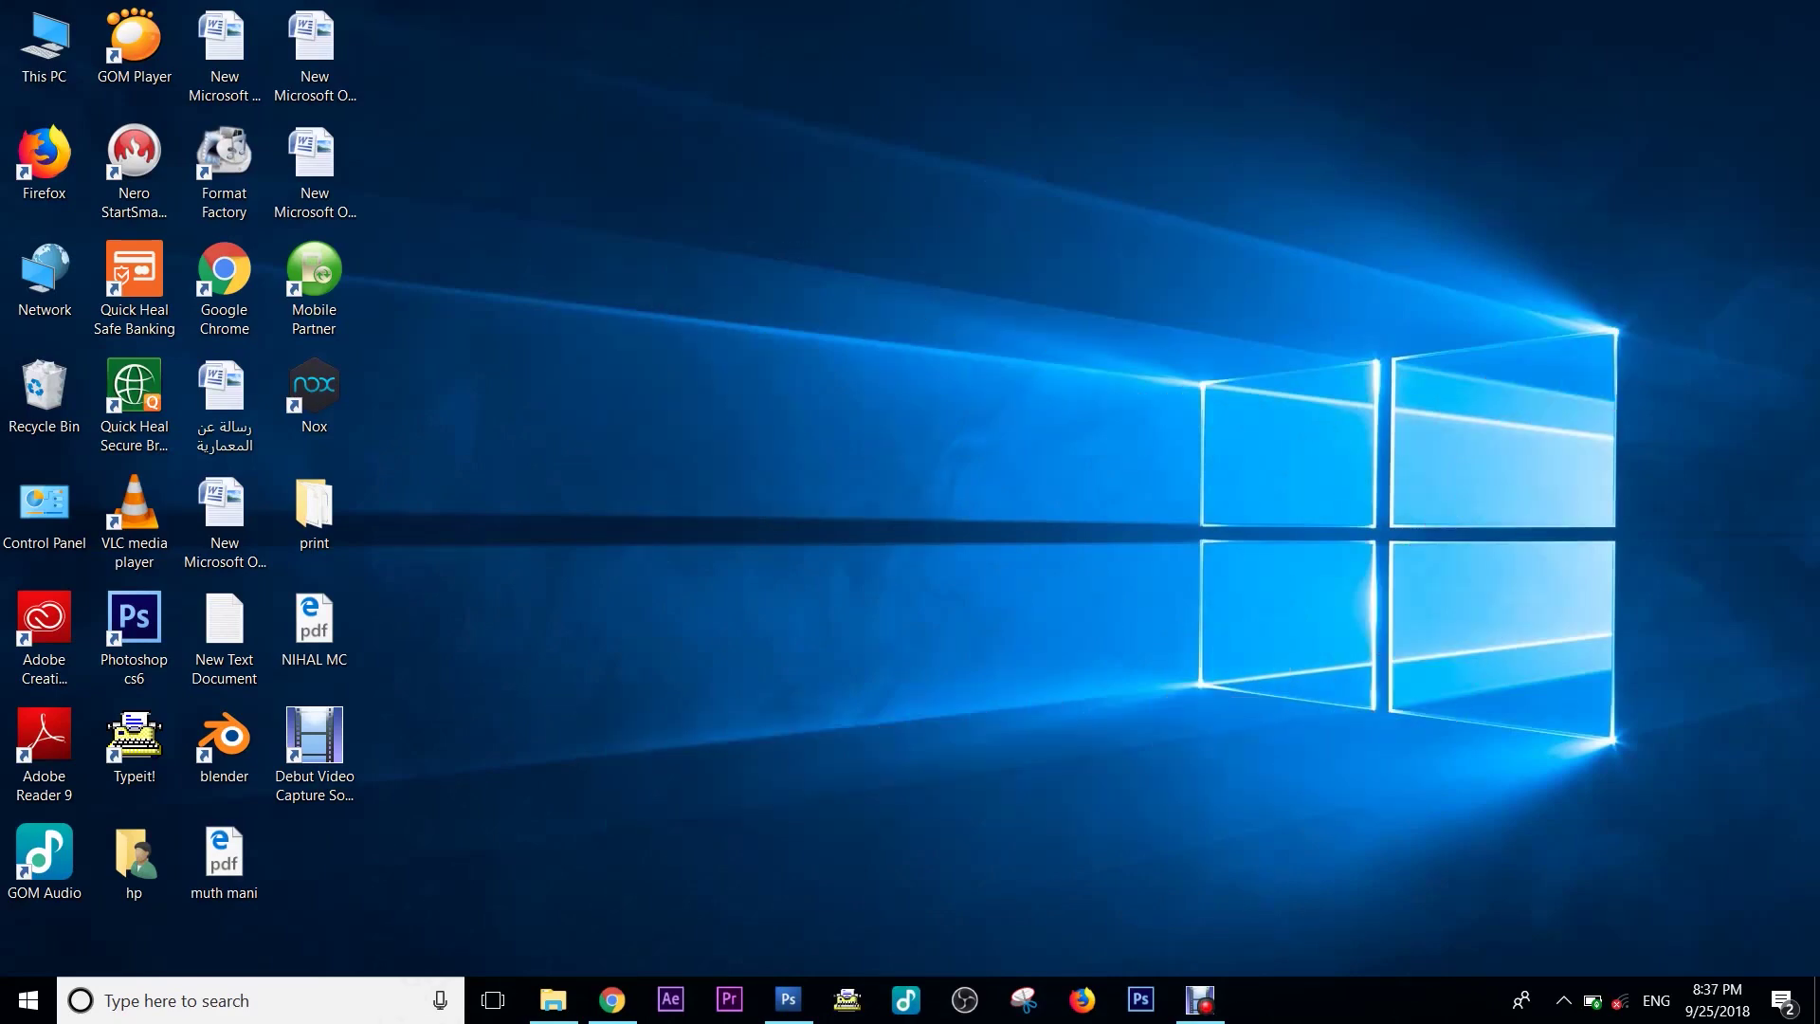
# Switch to Photoshop and create a new 1920 x 1080 pixel RGB document at 300 pixels/inch.
pyautogui.click(788, 999)
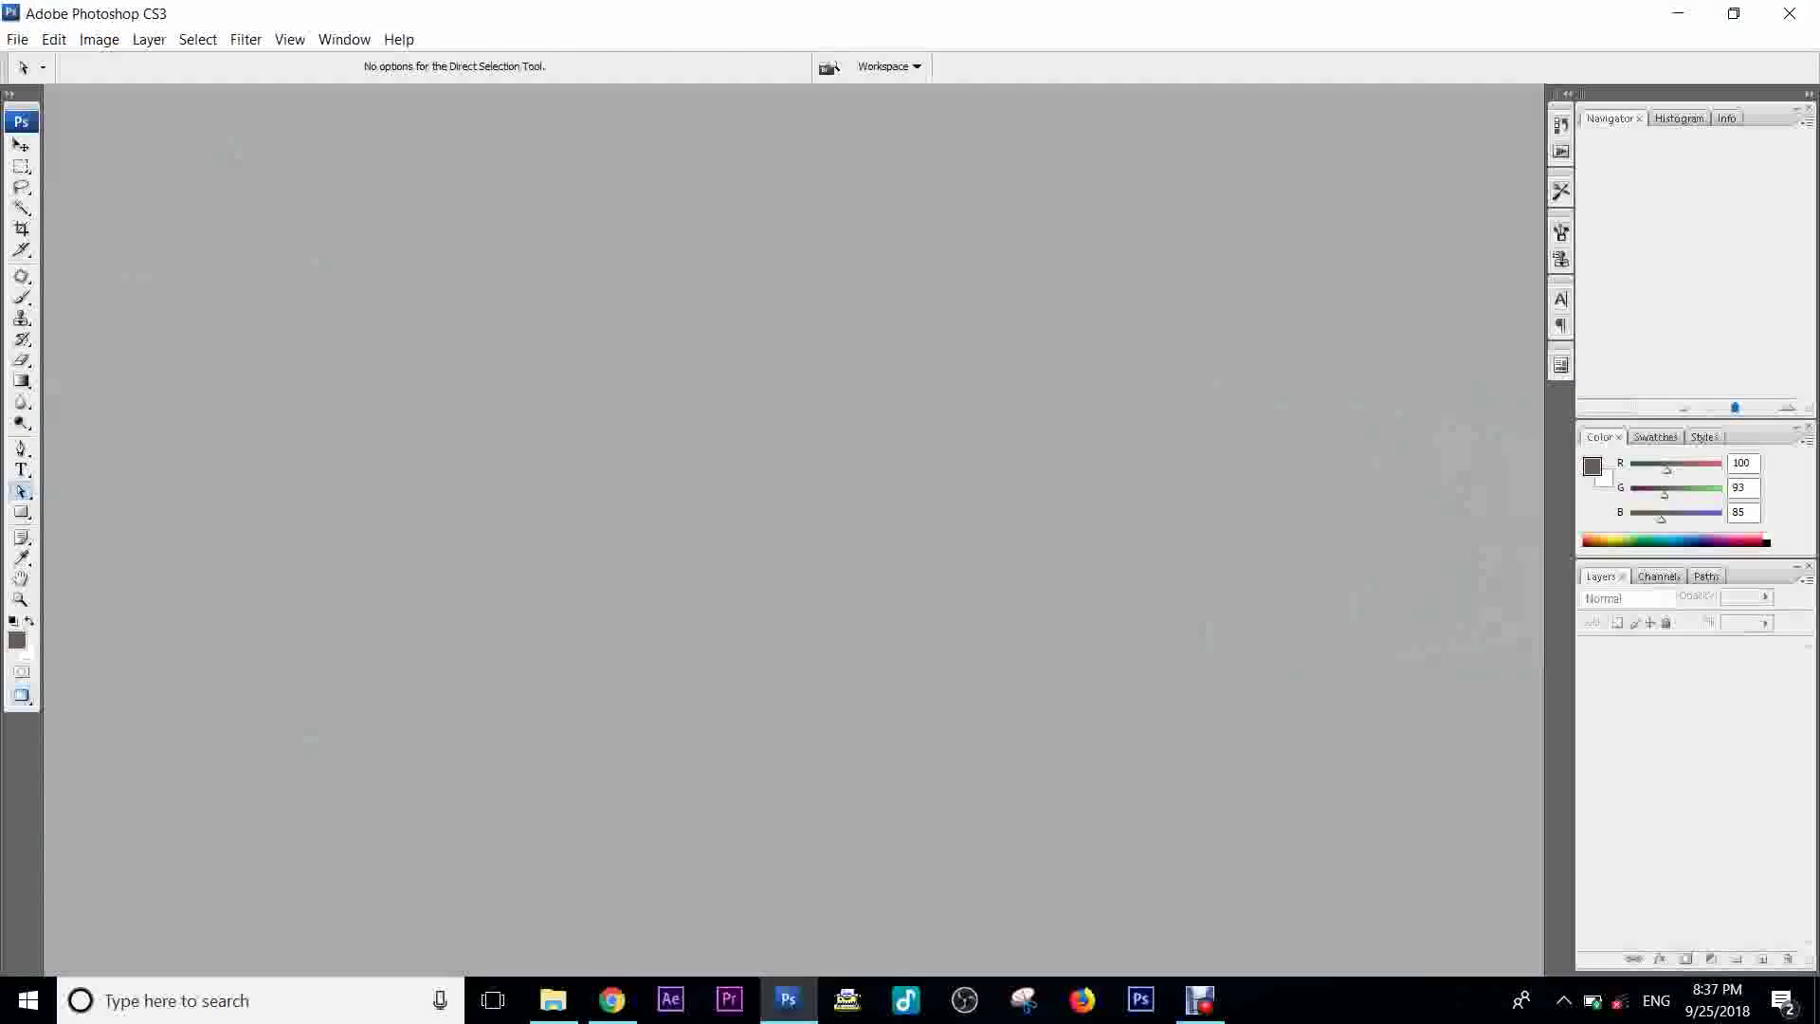
pyautogui.click(17, 39)
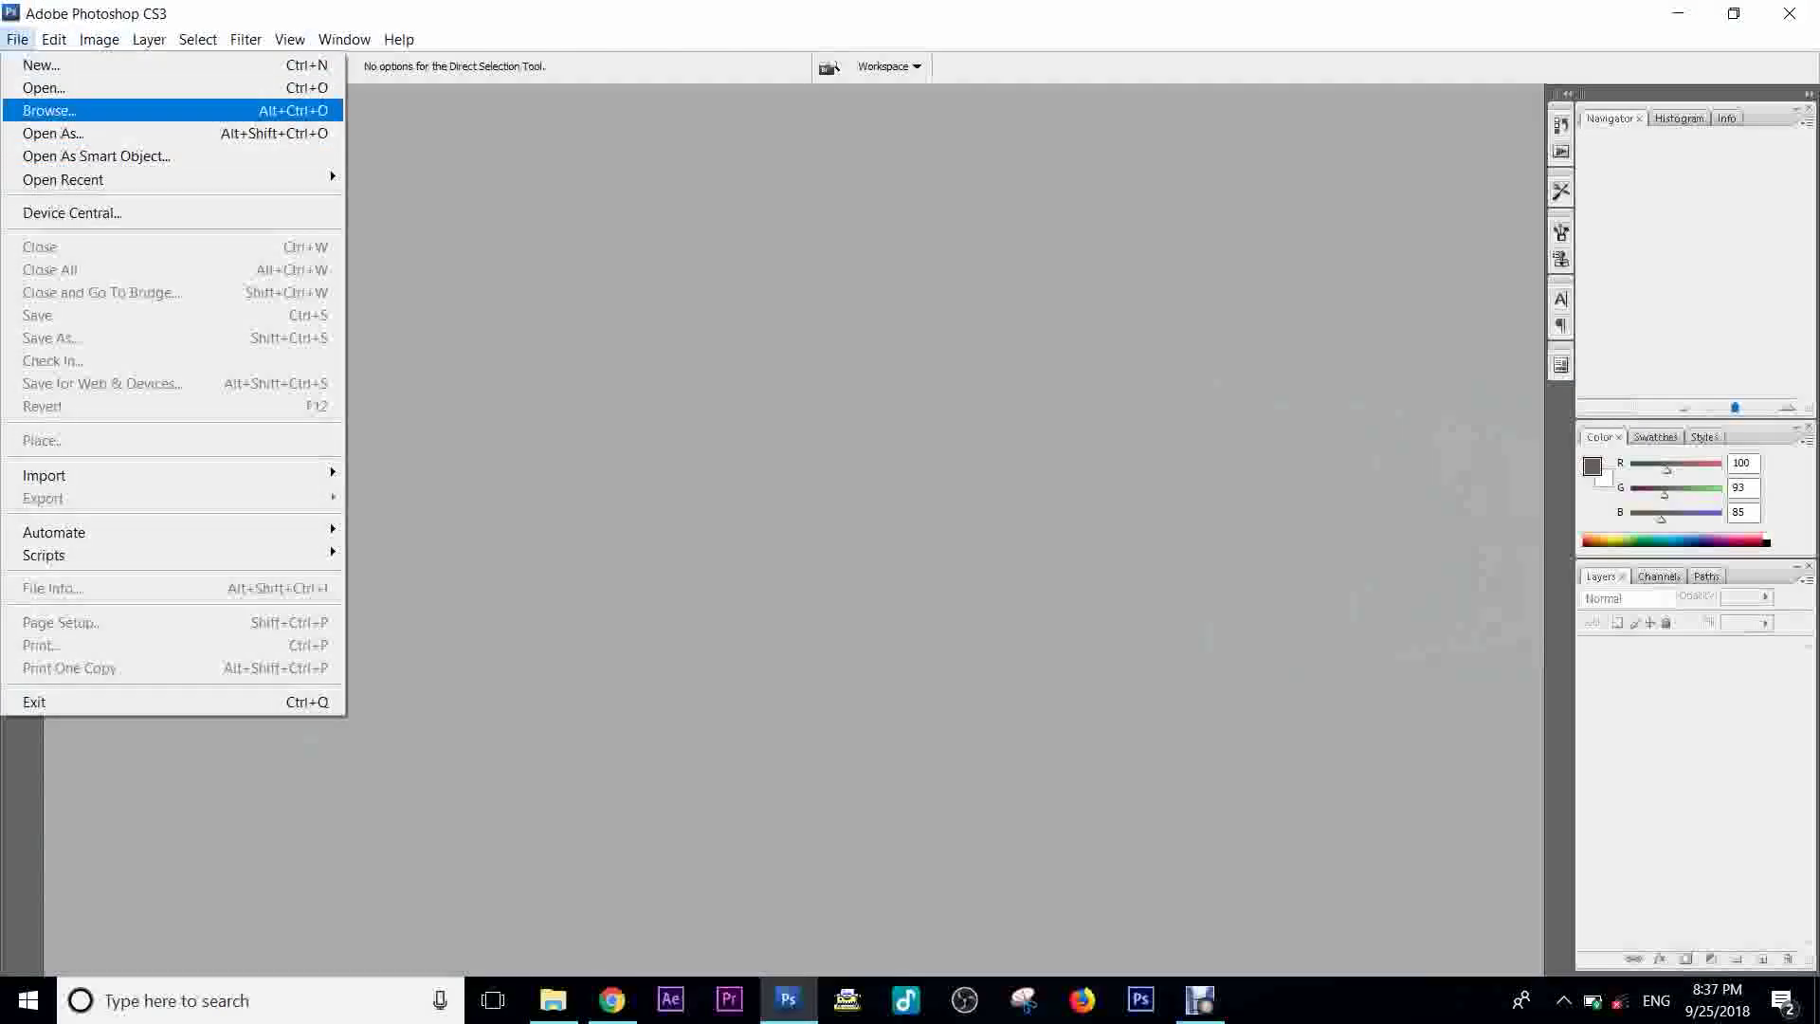
pyautogui.click(41, 65)
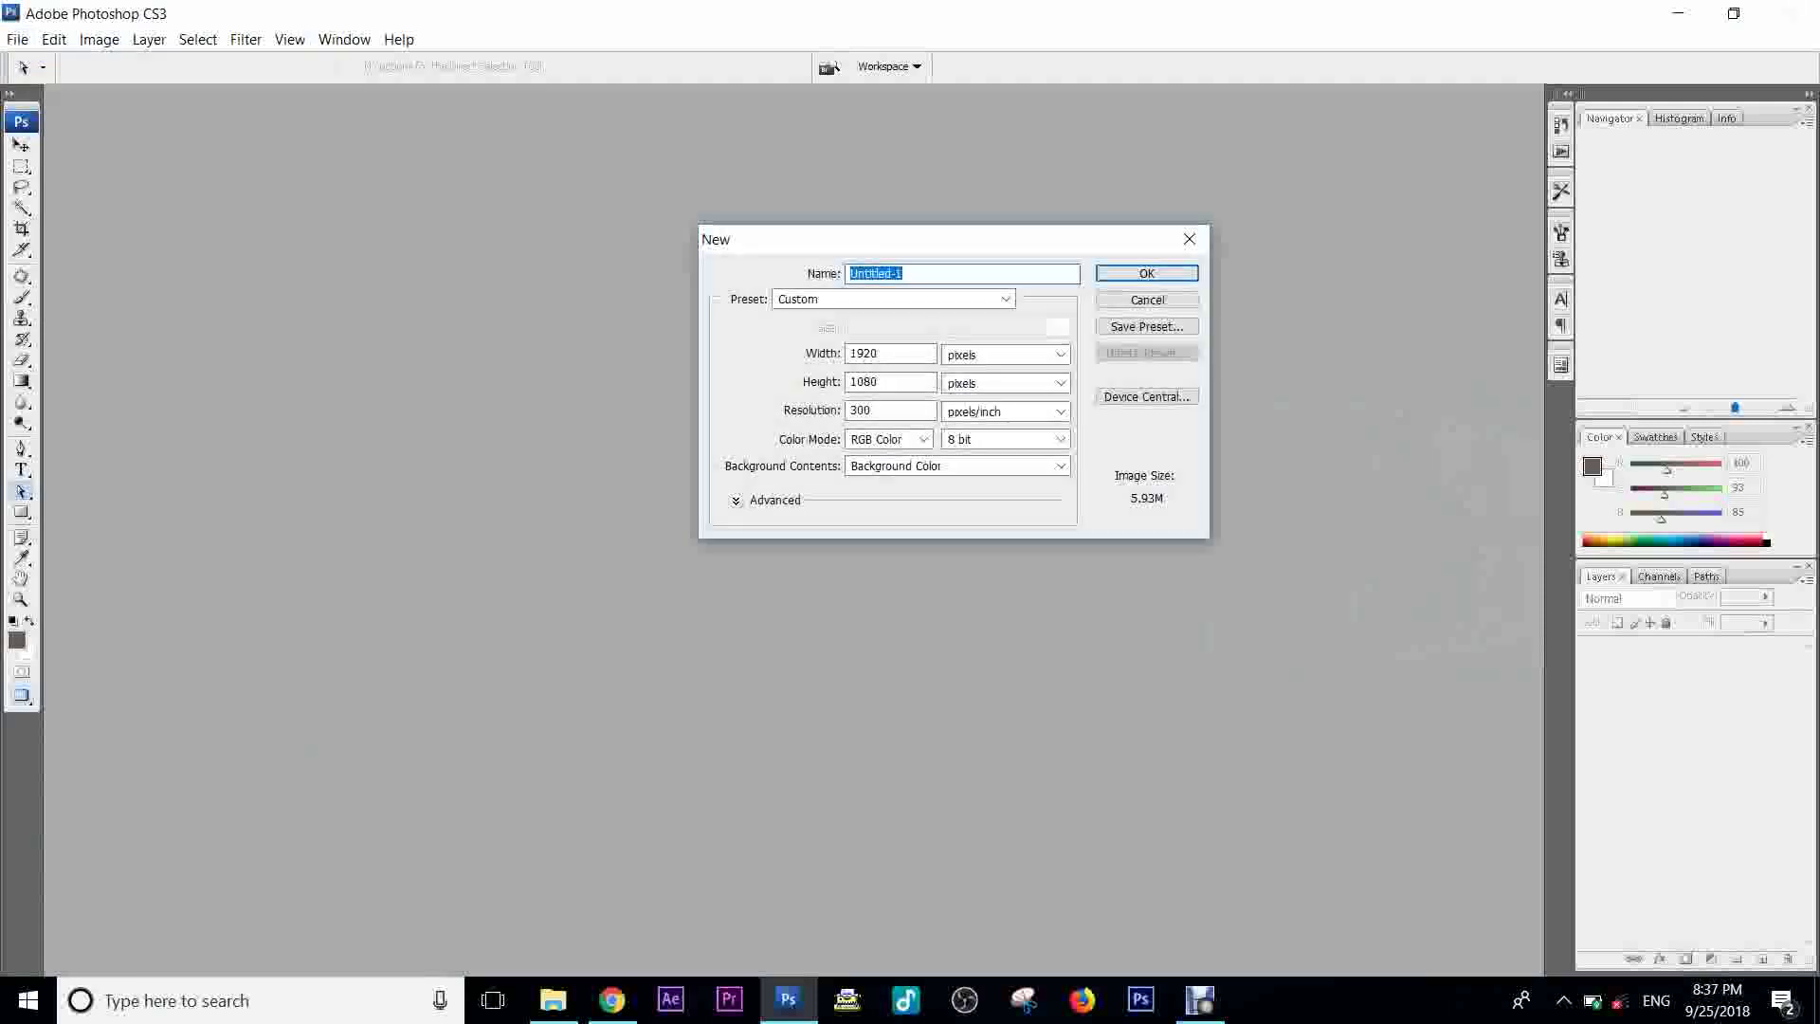
pyautogui.press('Return')
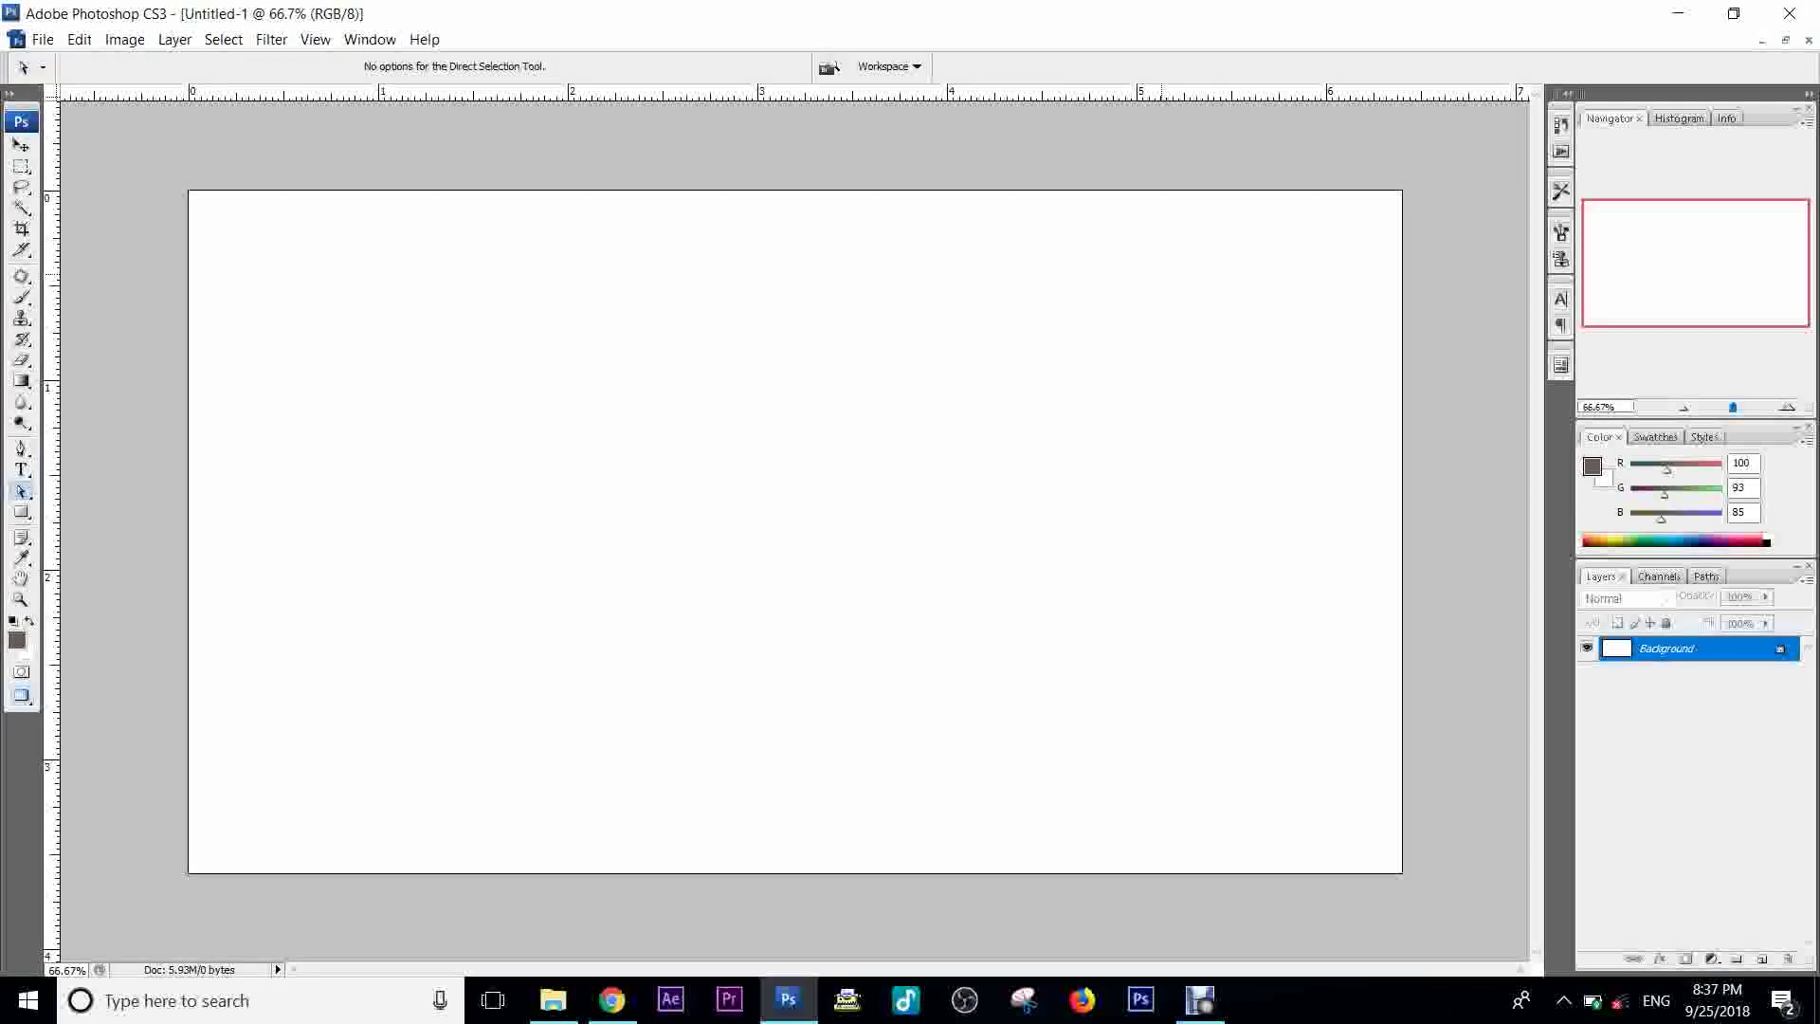
# Add the text "Xolo" in bold Arial inside a wide text box on the canvas and enlarge it.
pyautogui.press('t')
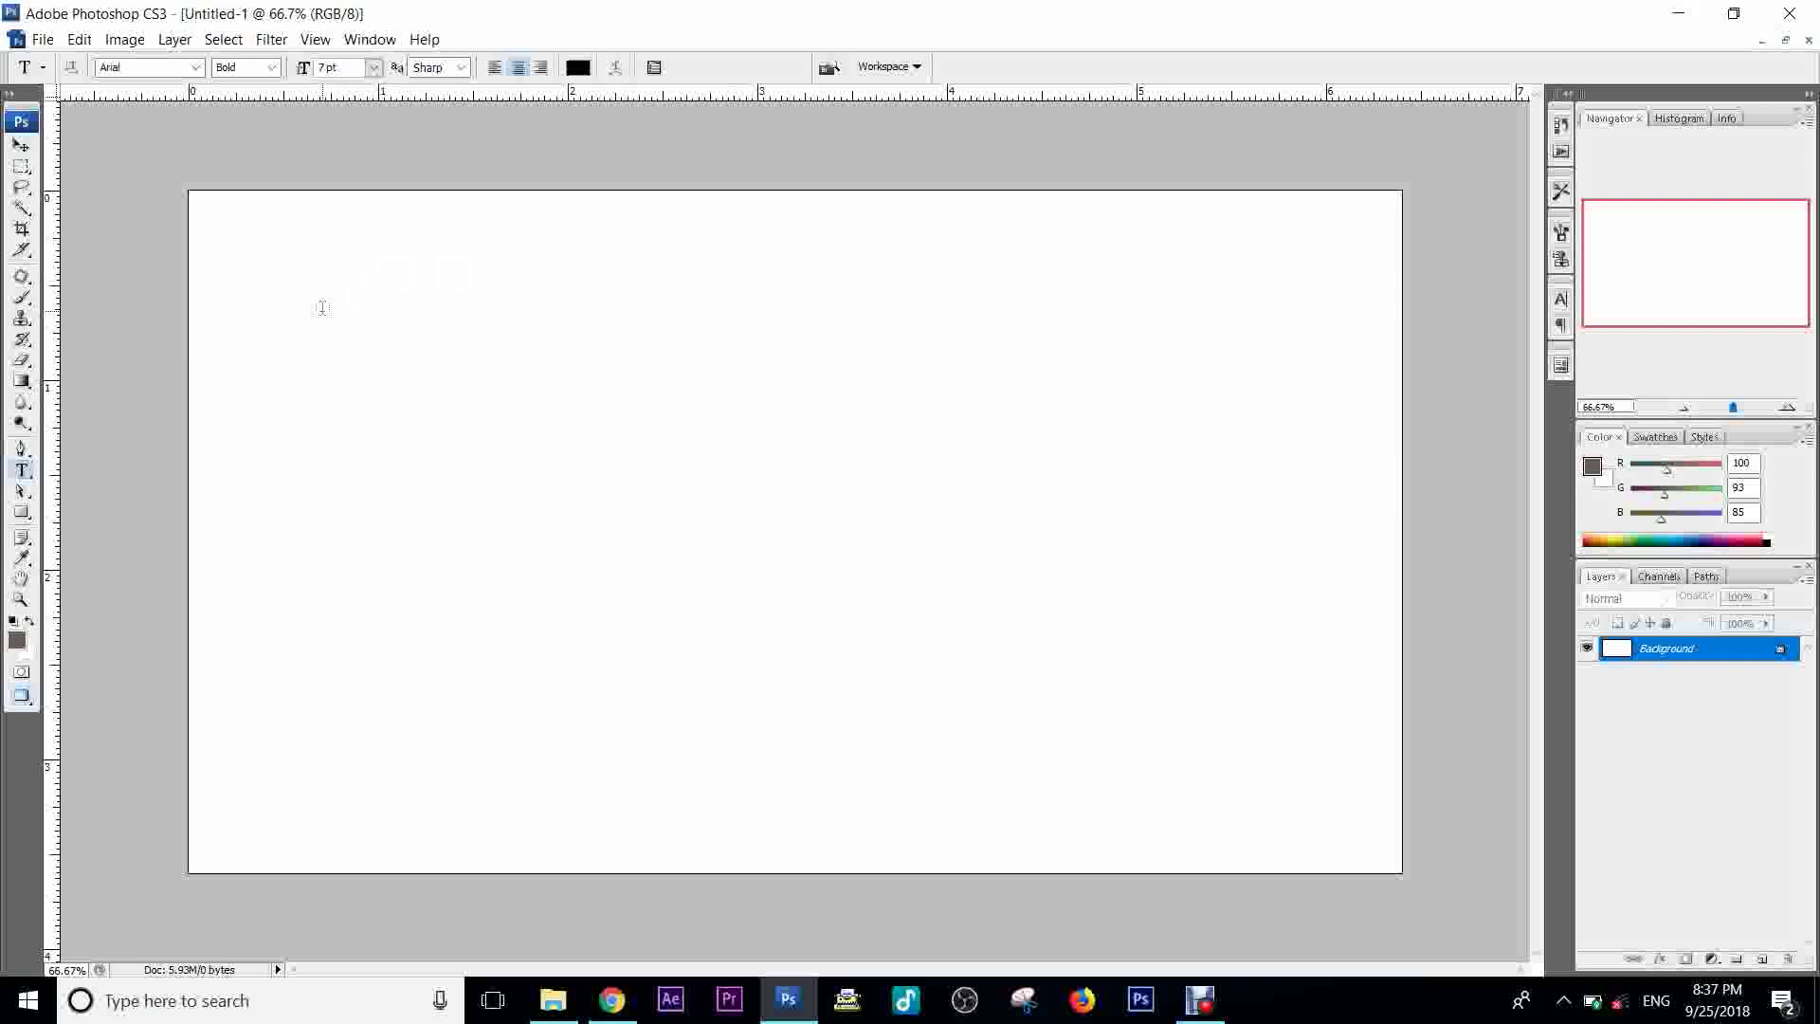
pyautogui.moveTo(300, 334); pyautogui.dragTo(1301, 702)
pyautogui.write('xolo')
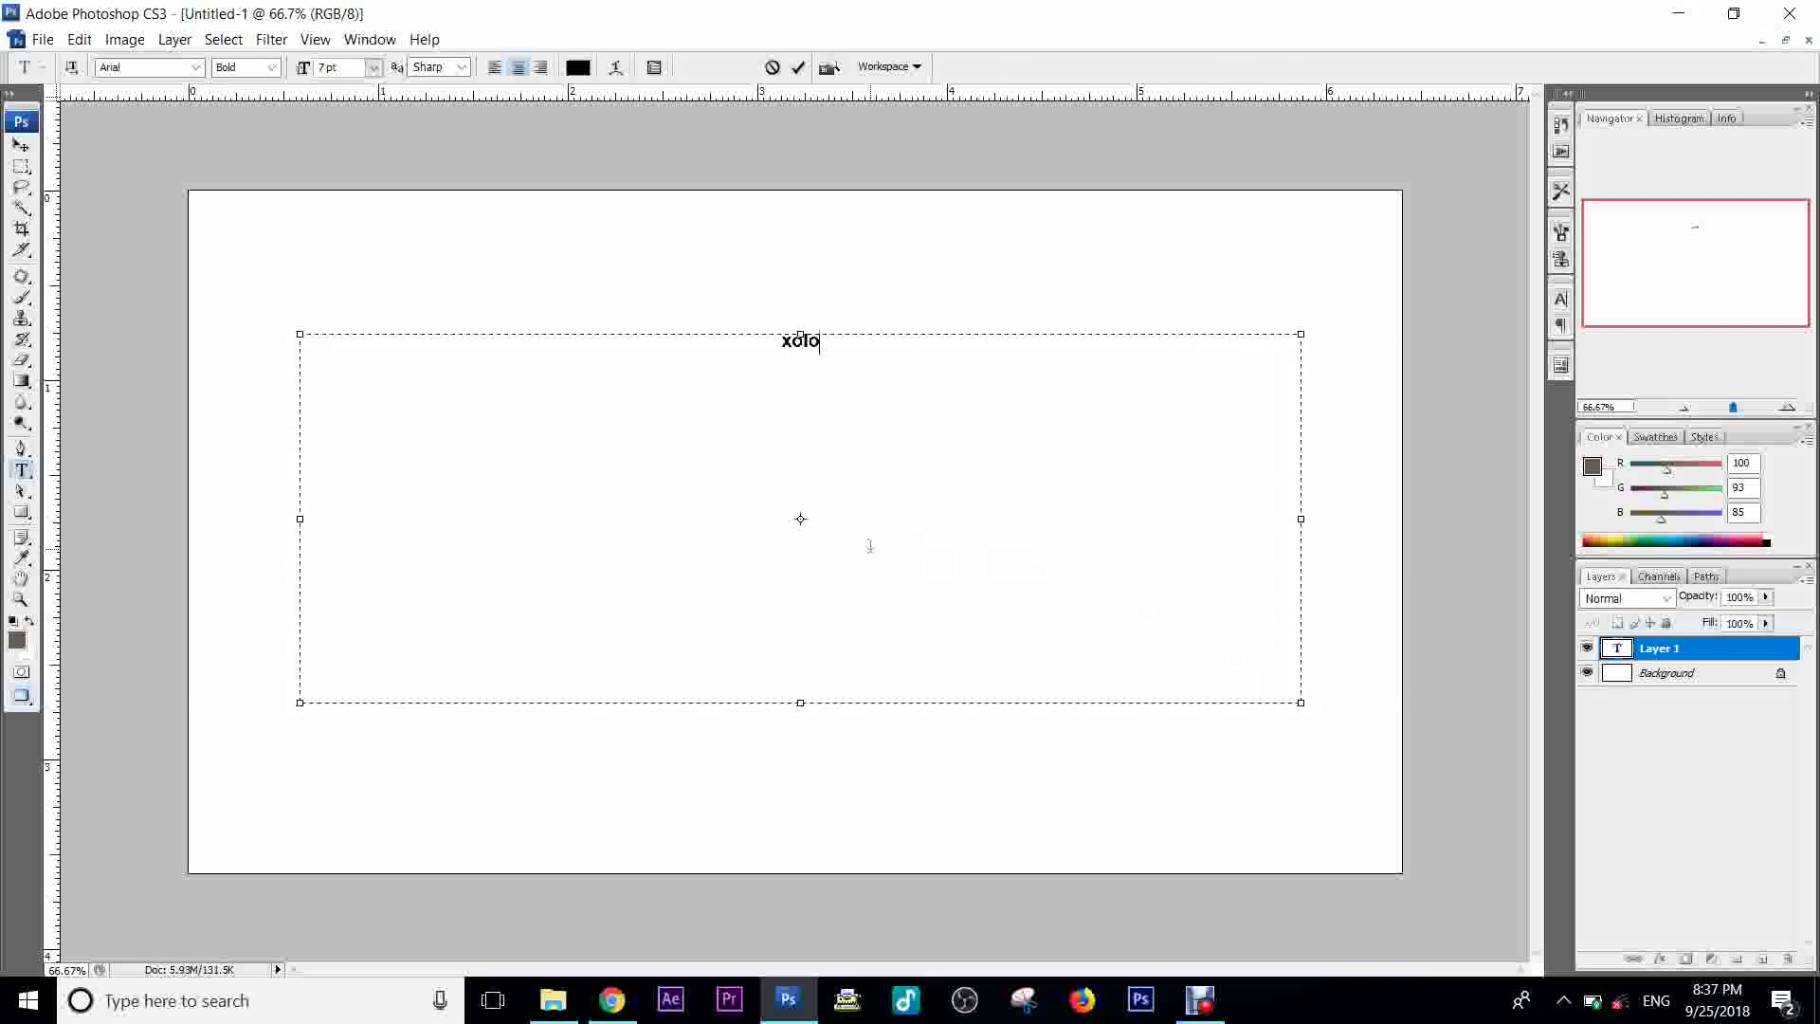
pyautogui.press('BackSpace')
pyautogui.write('X')
pyautogui.moveTo(1301, 702); pyautogui.dragTo(1382, 650)
pyautogui.hotkey('ctrl', 'a')
pyautogui.click(21, 145)
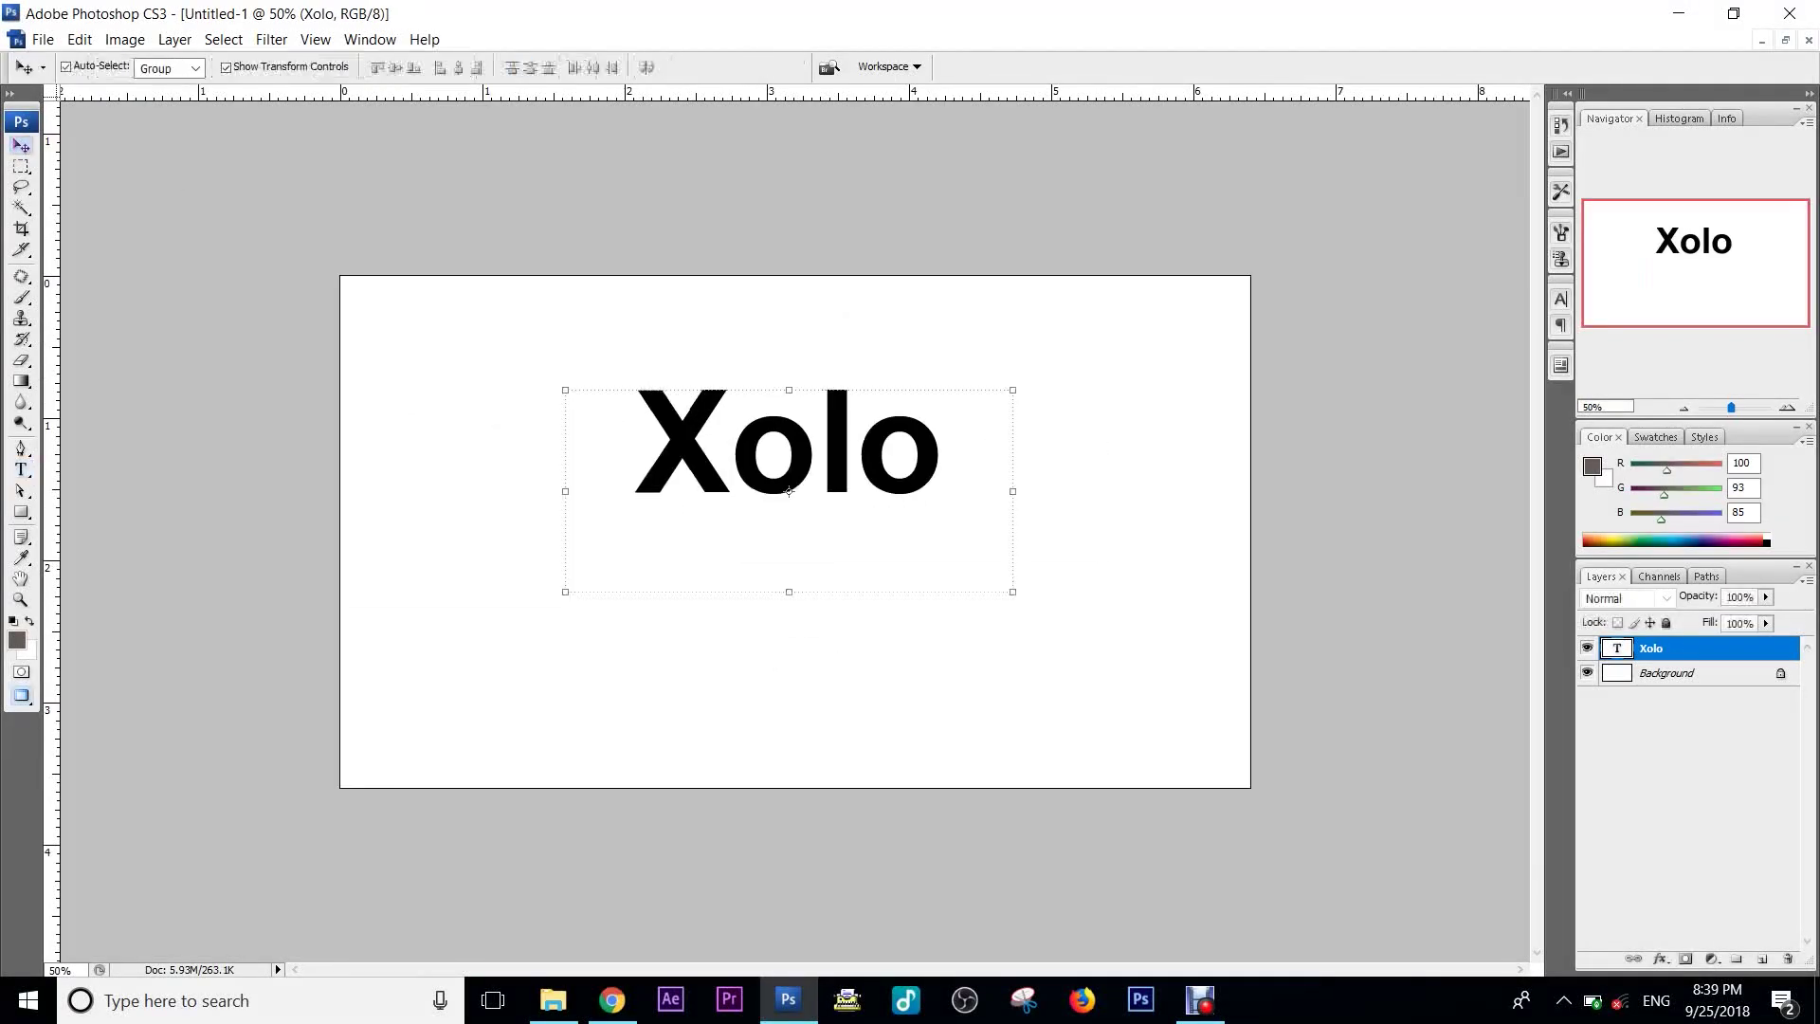
# Convert the Xolo text layer to an editable shape.
pyautogui.scroll(3, 789, 491)
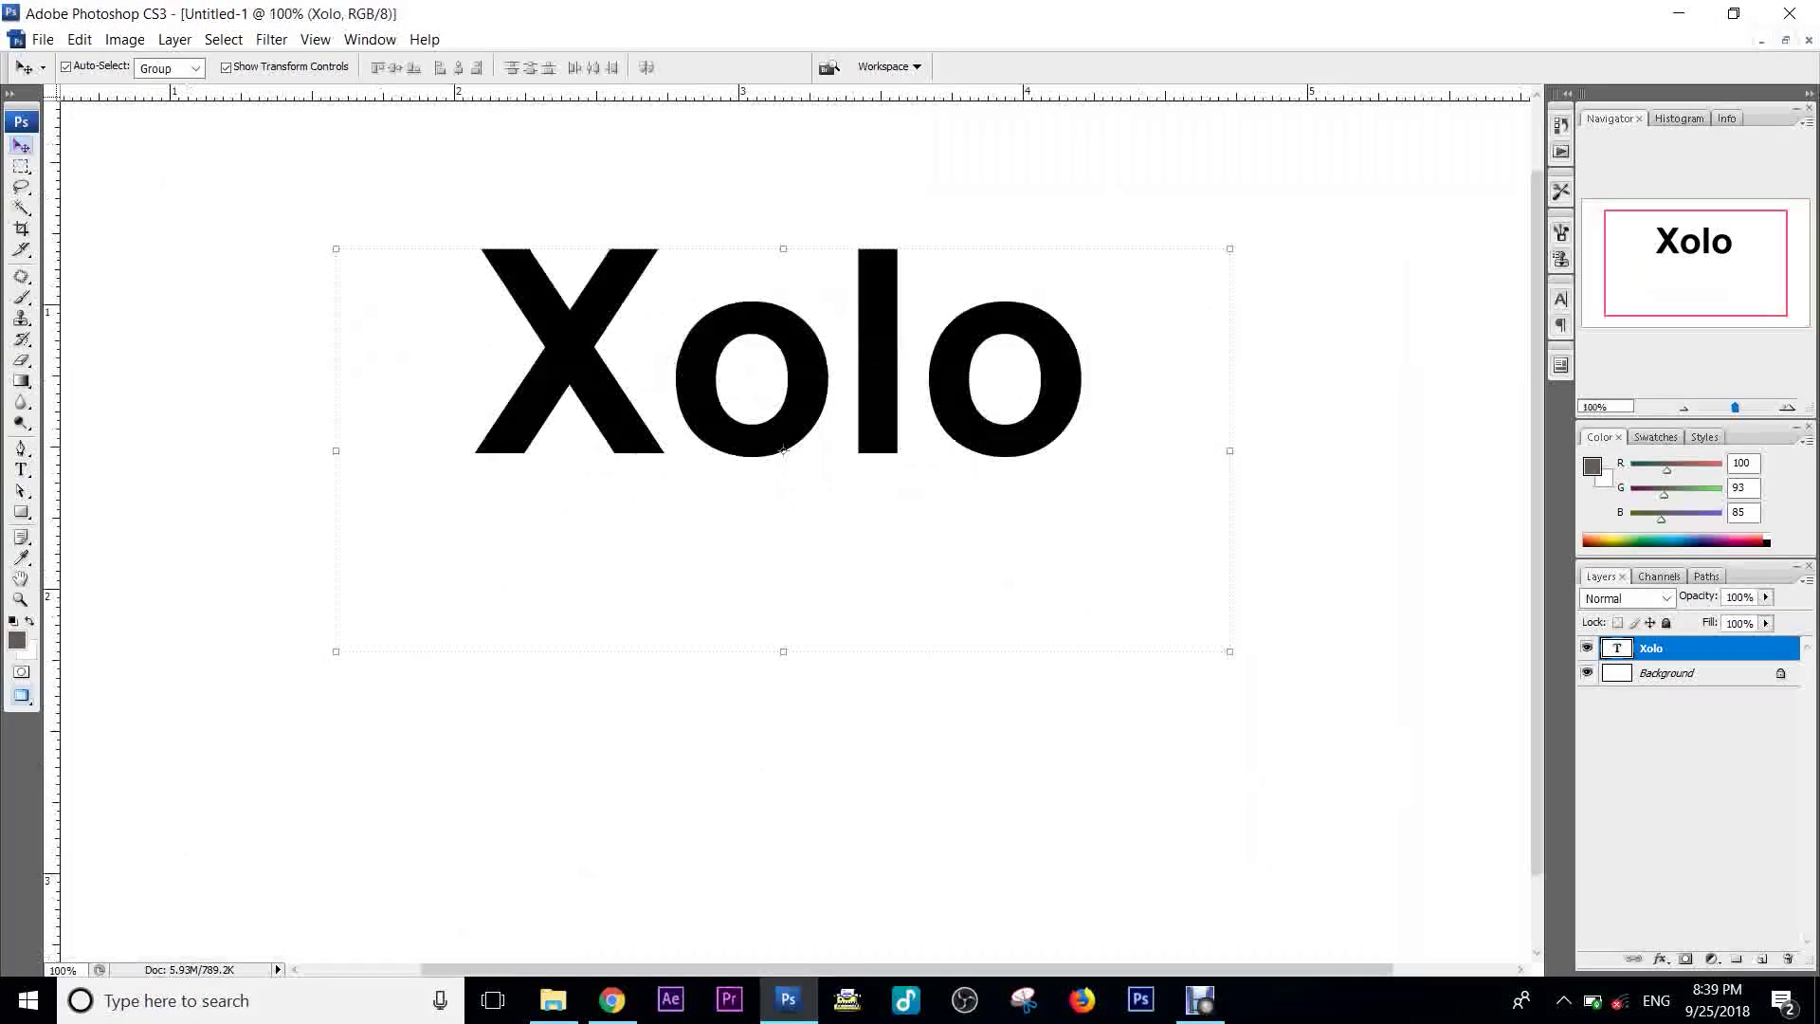
pyautogui.moveTo(770, 370); pyautogui.dragTo(819, 666)
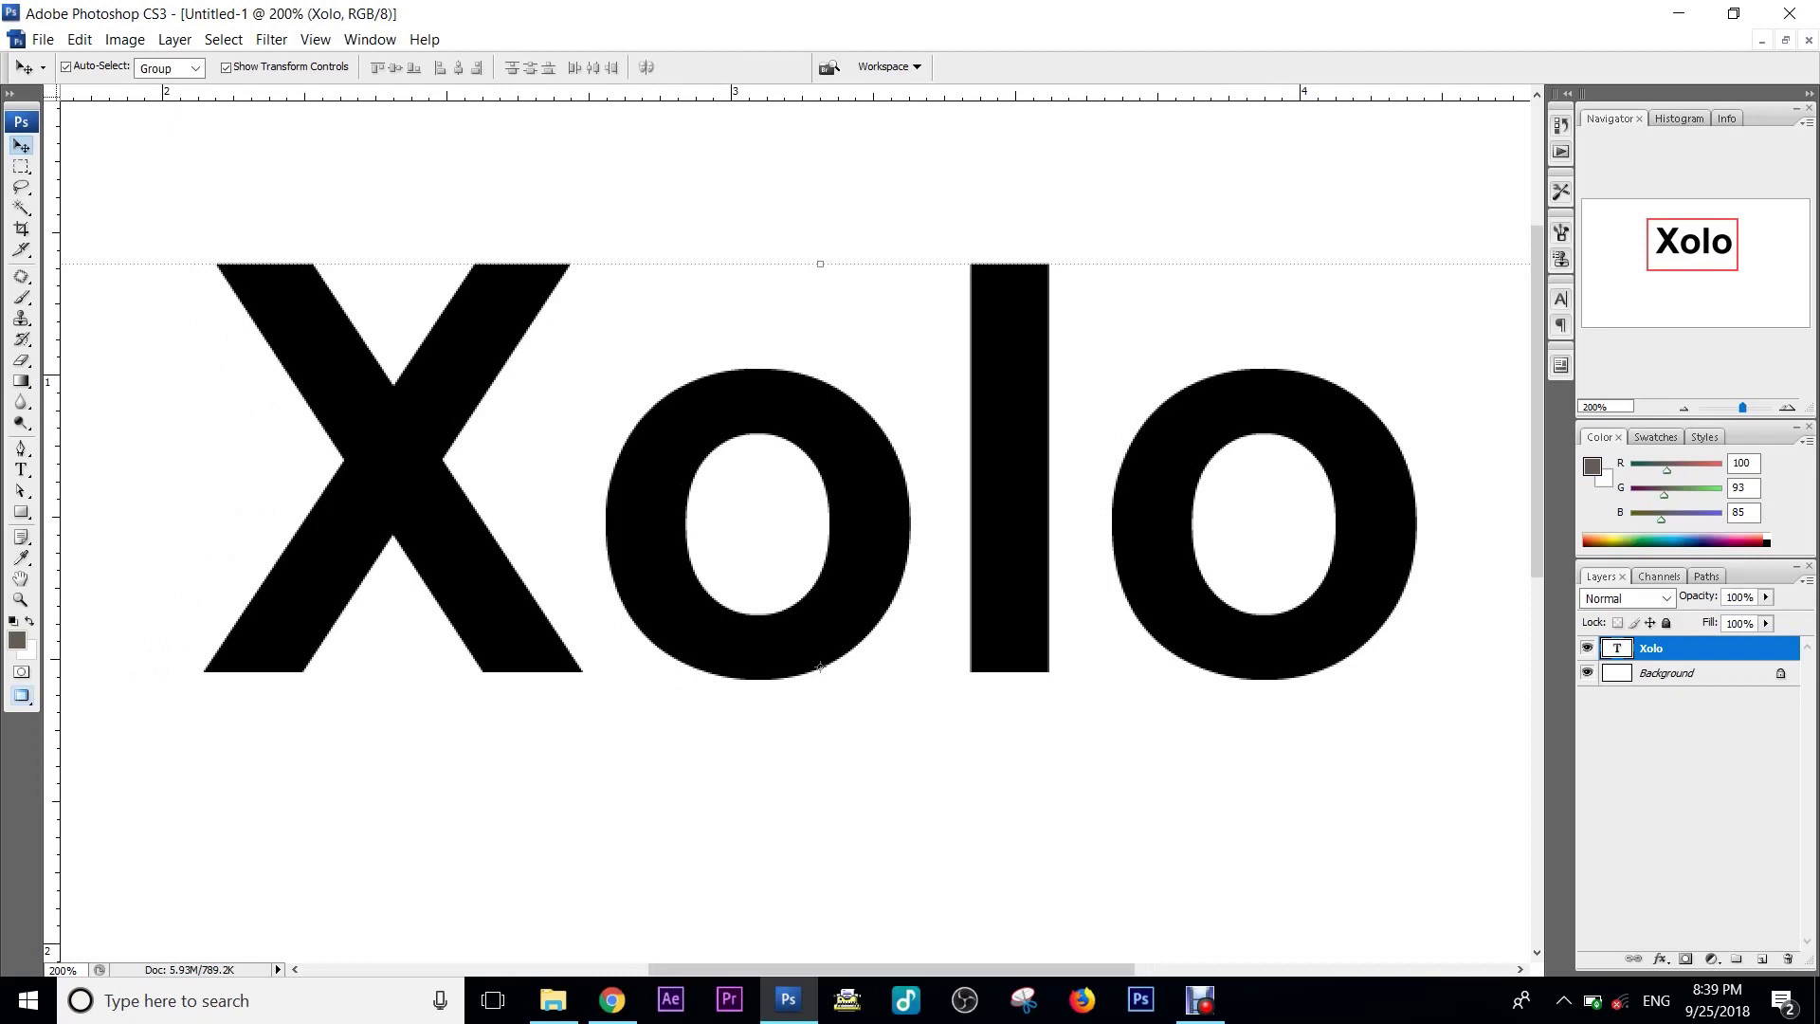
pyautogui.rightClick(1706, 647)
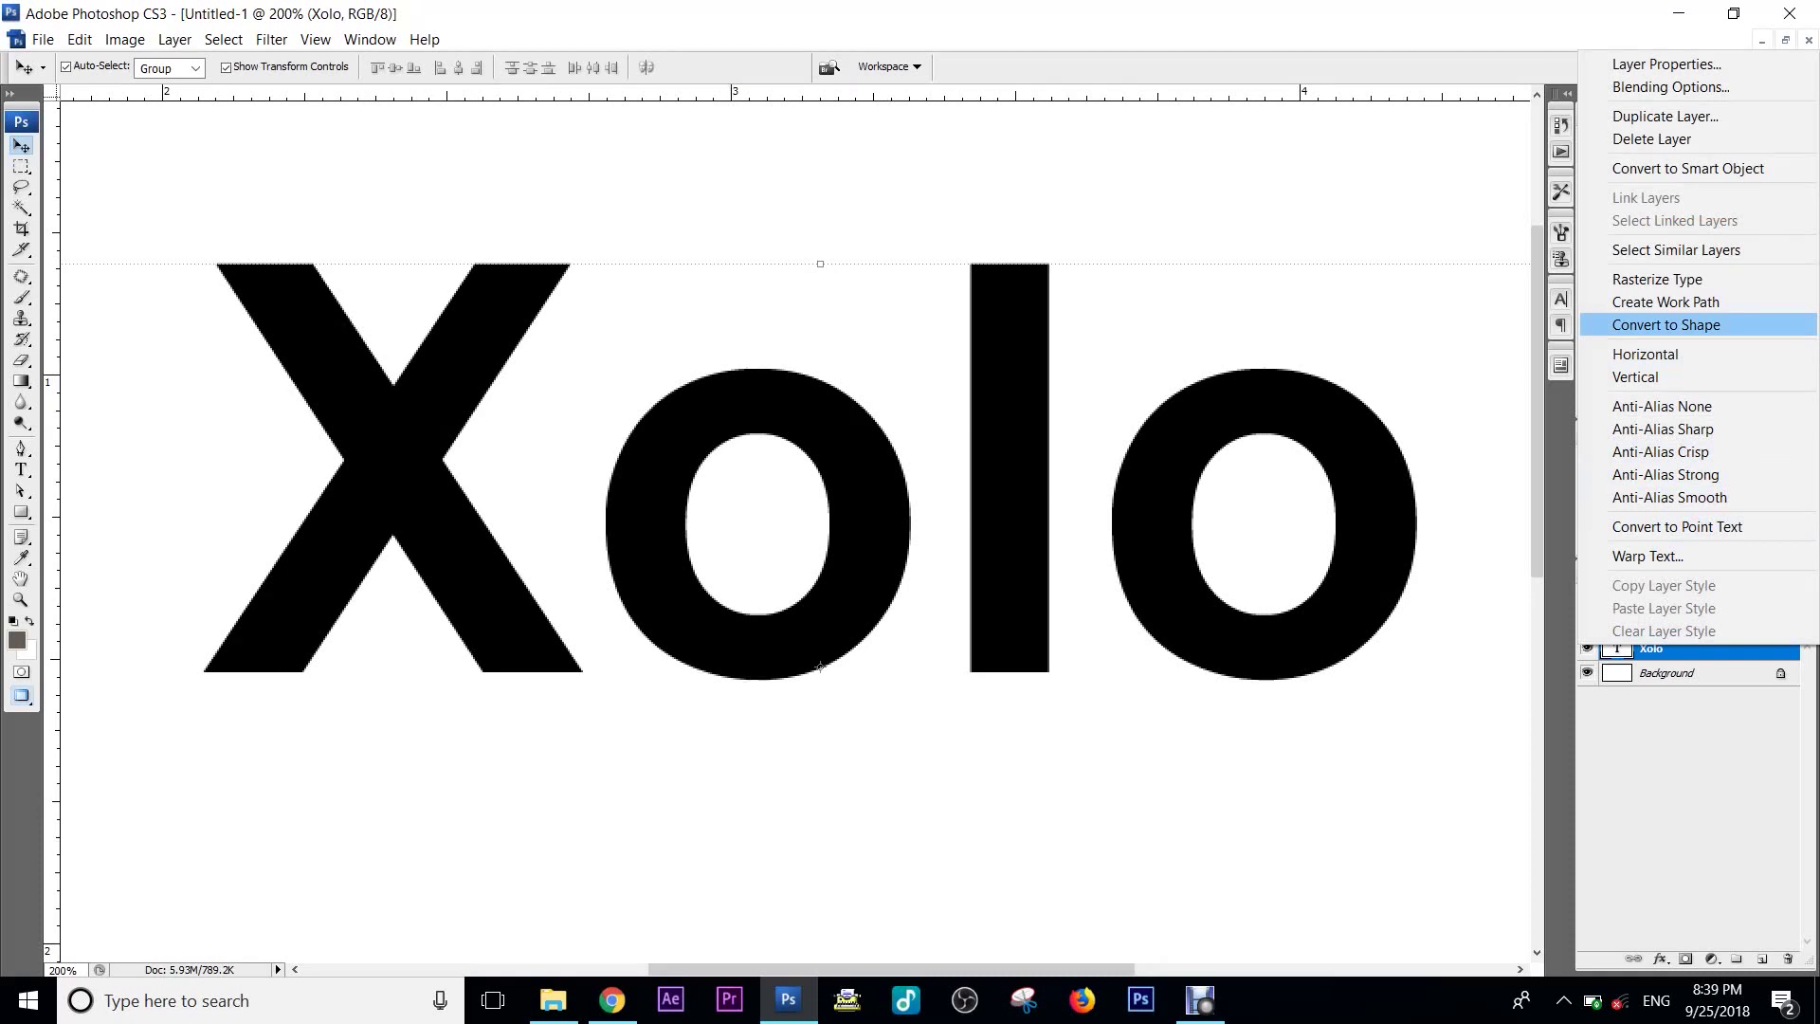
pyautogui.click(1666, 324)
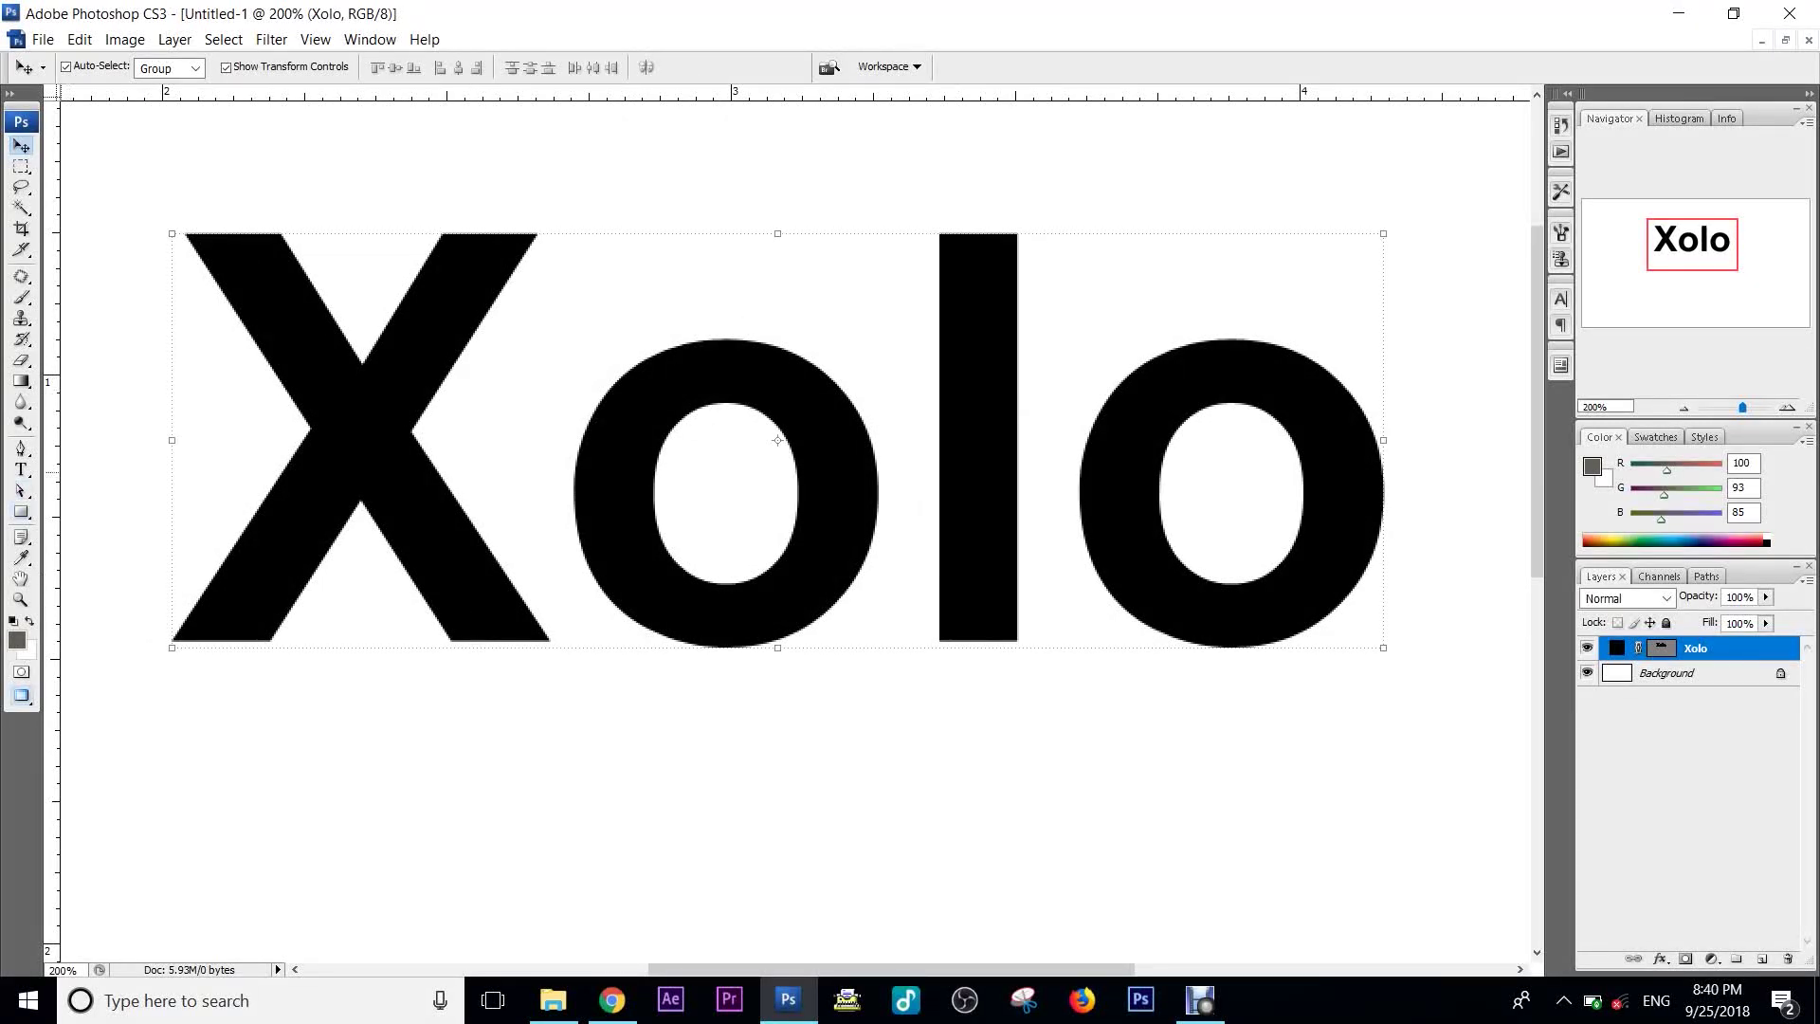
# Select the outline of the X with the Direct Selection tool so its anchor points can be edited.
pyautogui.moveTo(21, 490); pyautogui.dragTo(61, 510)
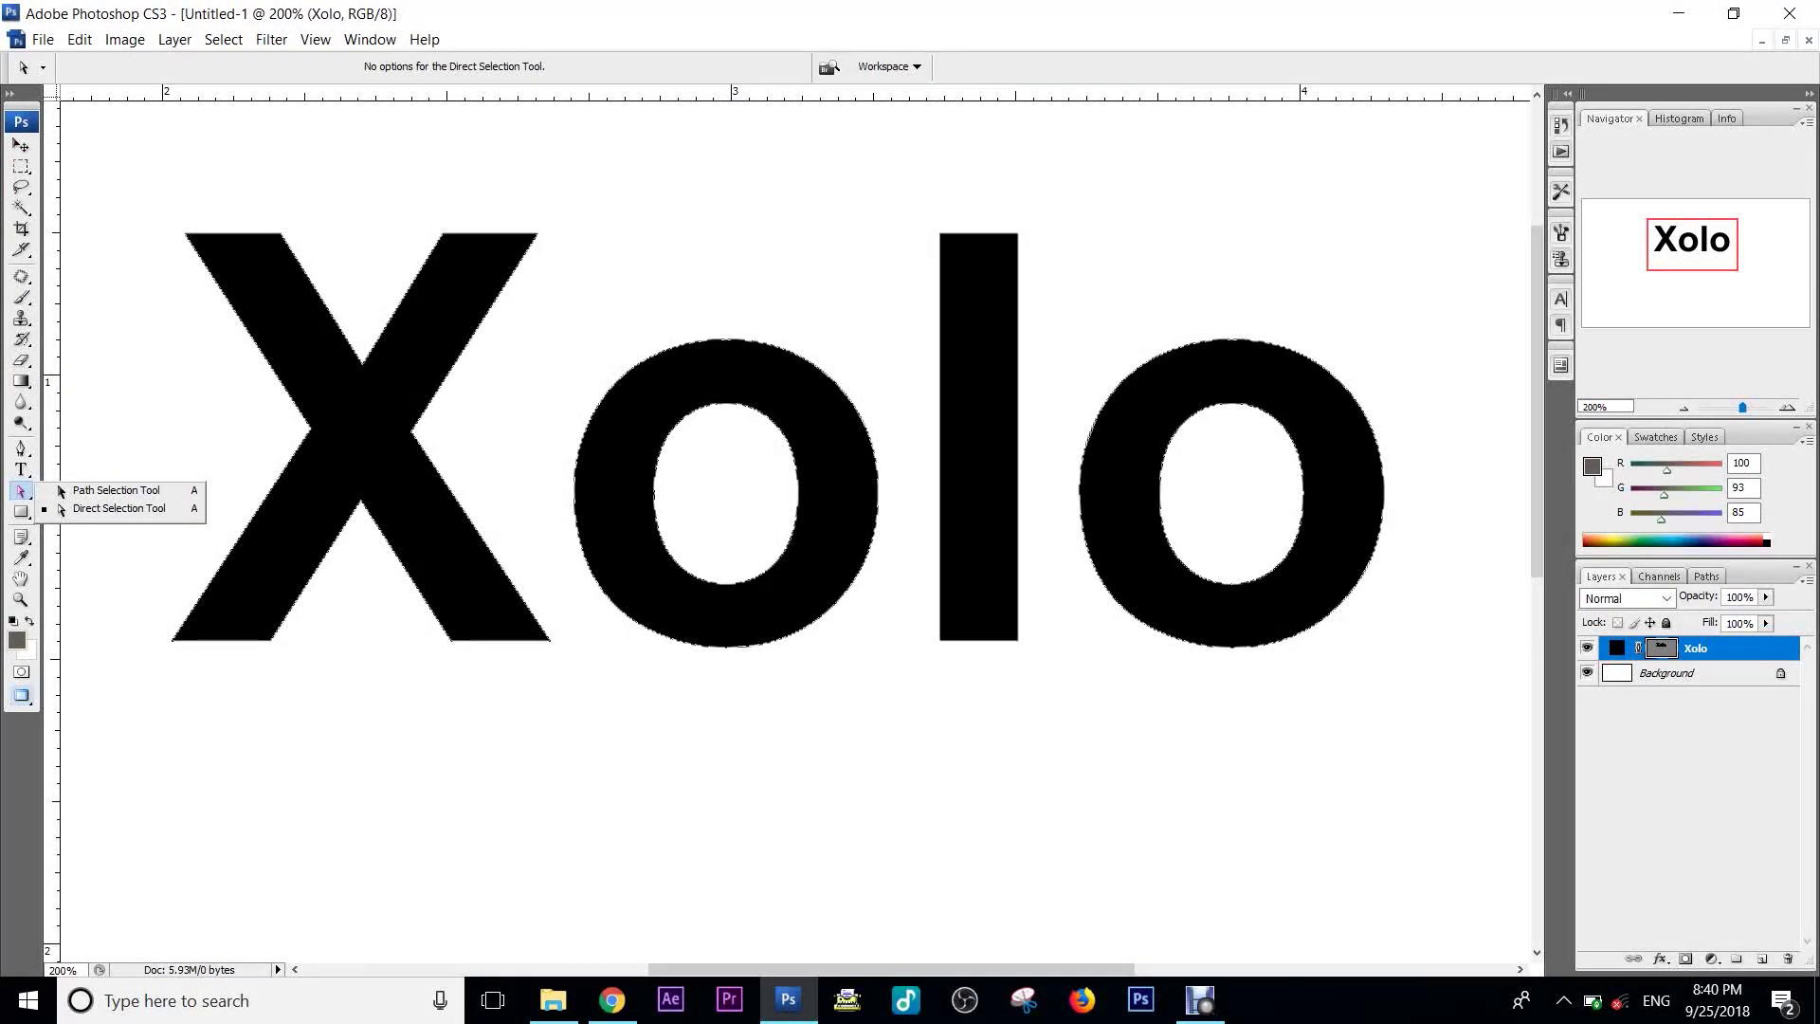
pyautogui.press('Escape')
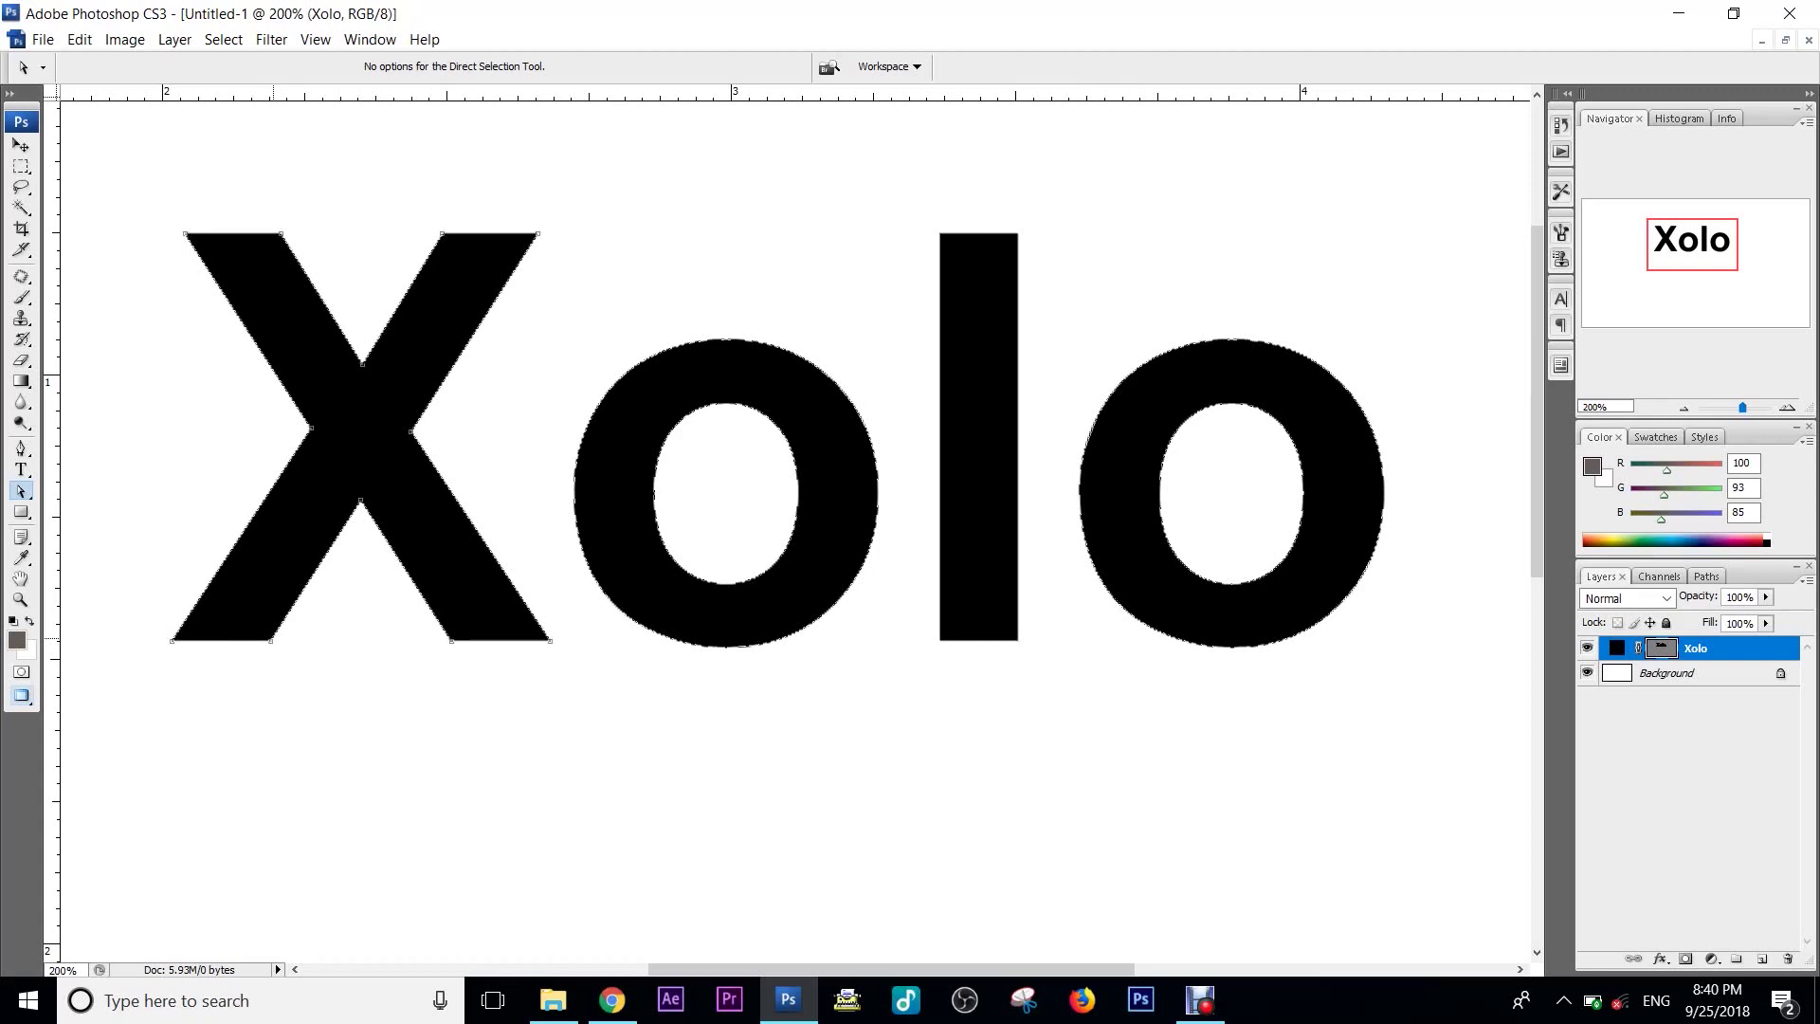
pyautogui.hotkey('ctrl', '+')
pyautogui.hotkey('ctrl', '+')
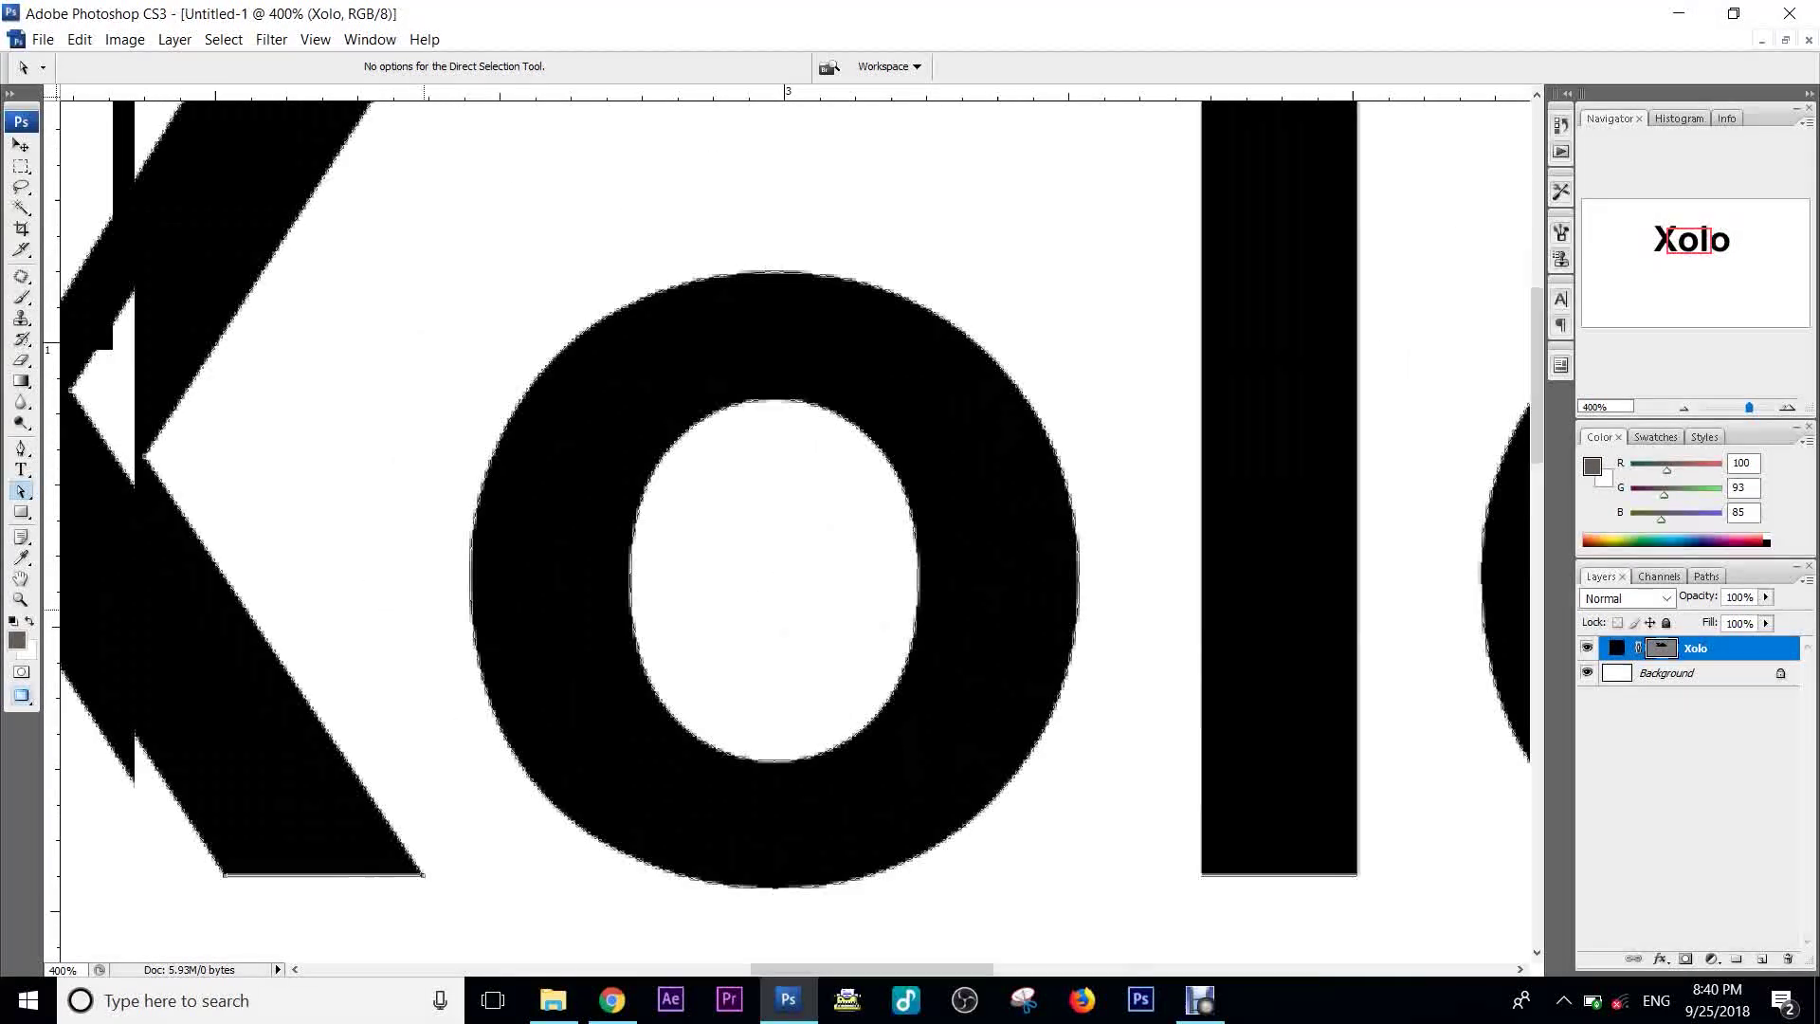
pyautogui.moveTo(424, 609); pyautogui.dragTo(773, 682)
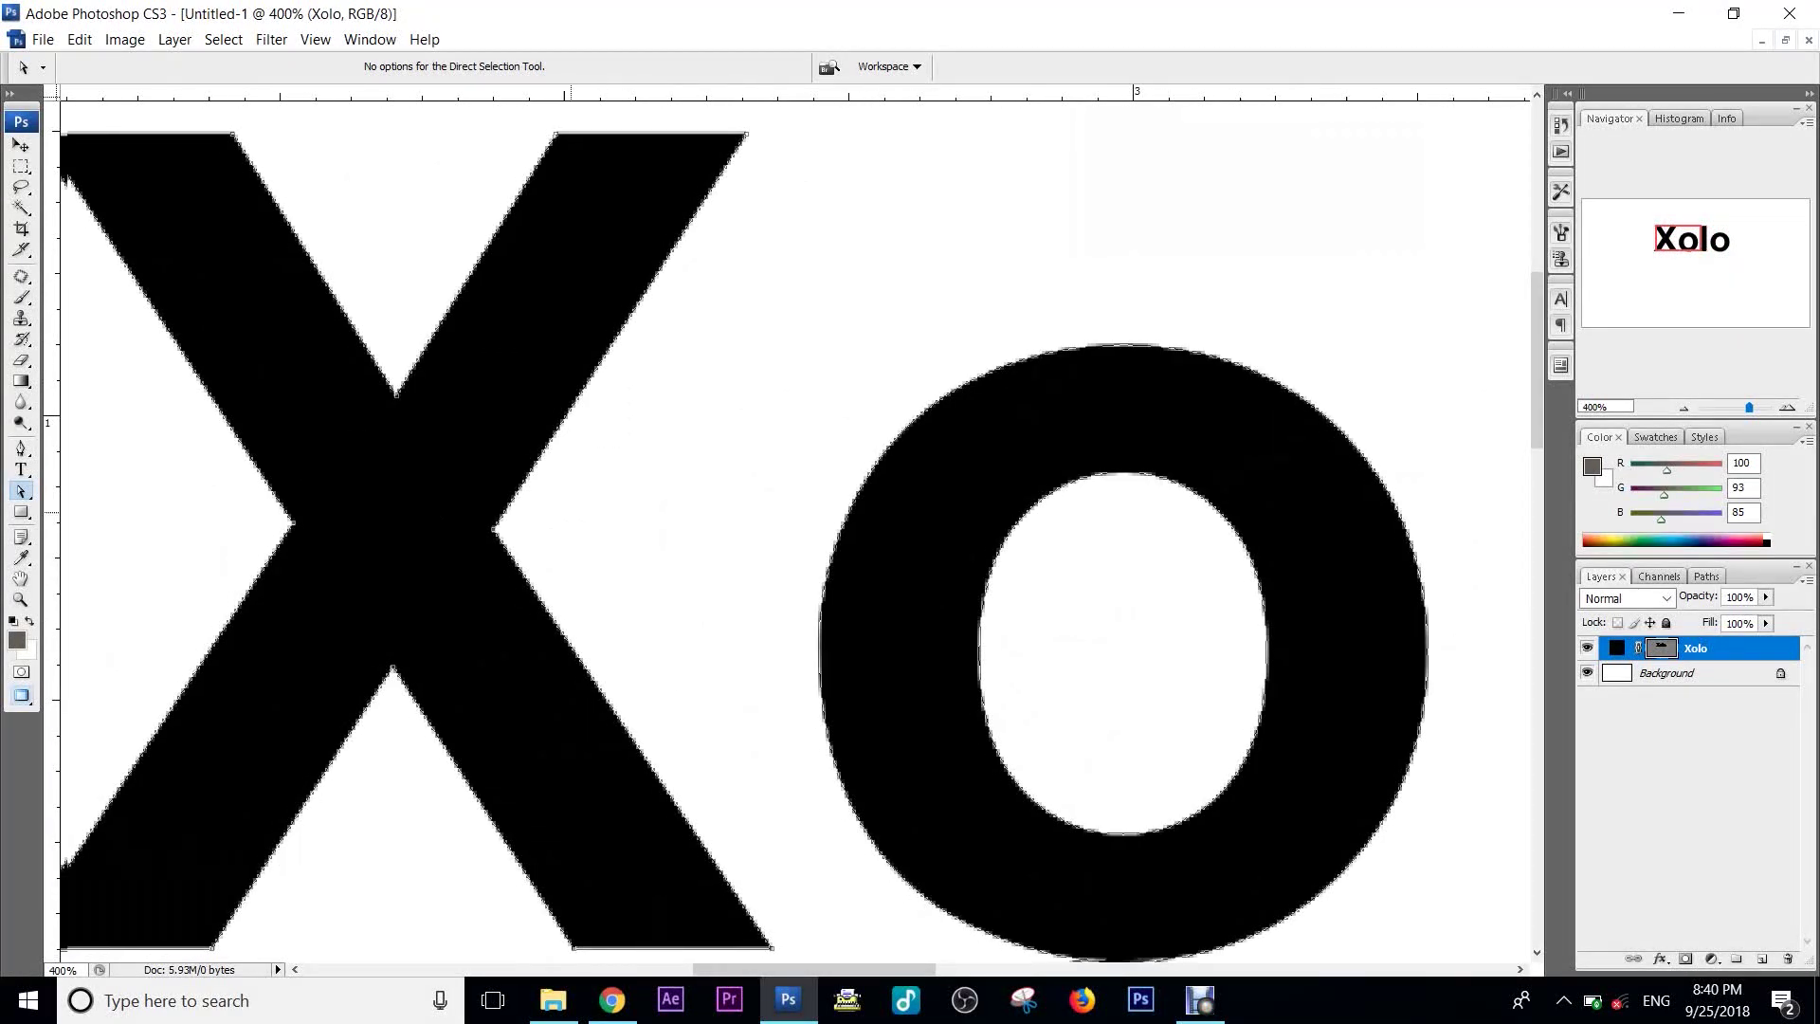
pyautogui.moveTo(571, 513); pyautogui.dragTo(838, 415)
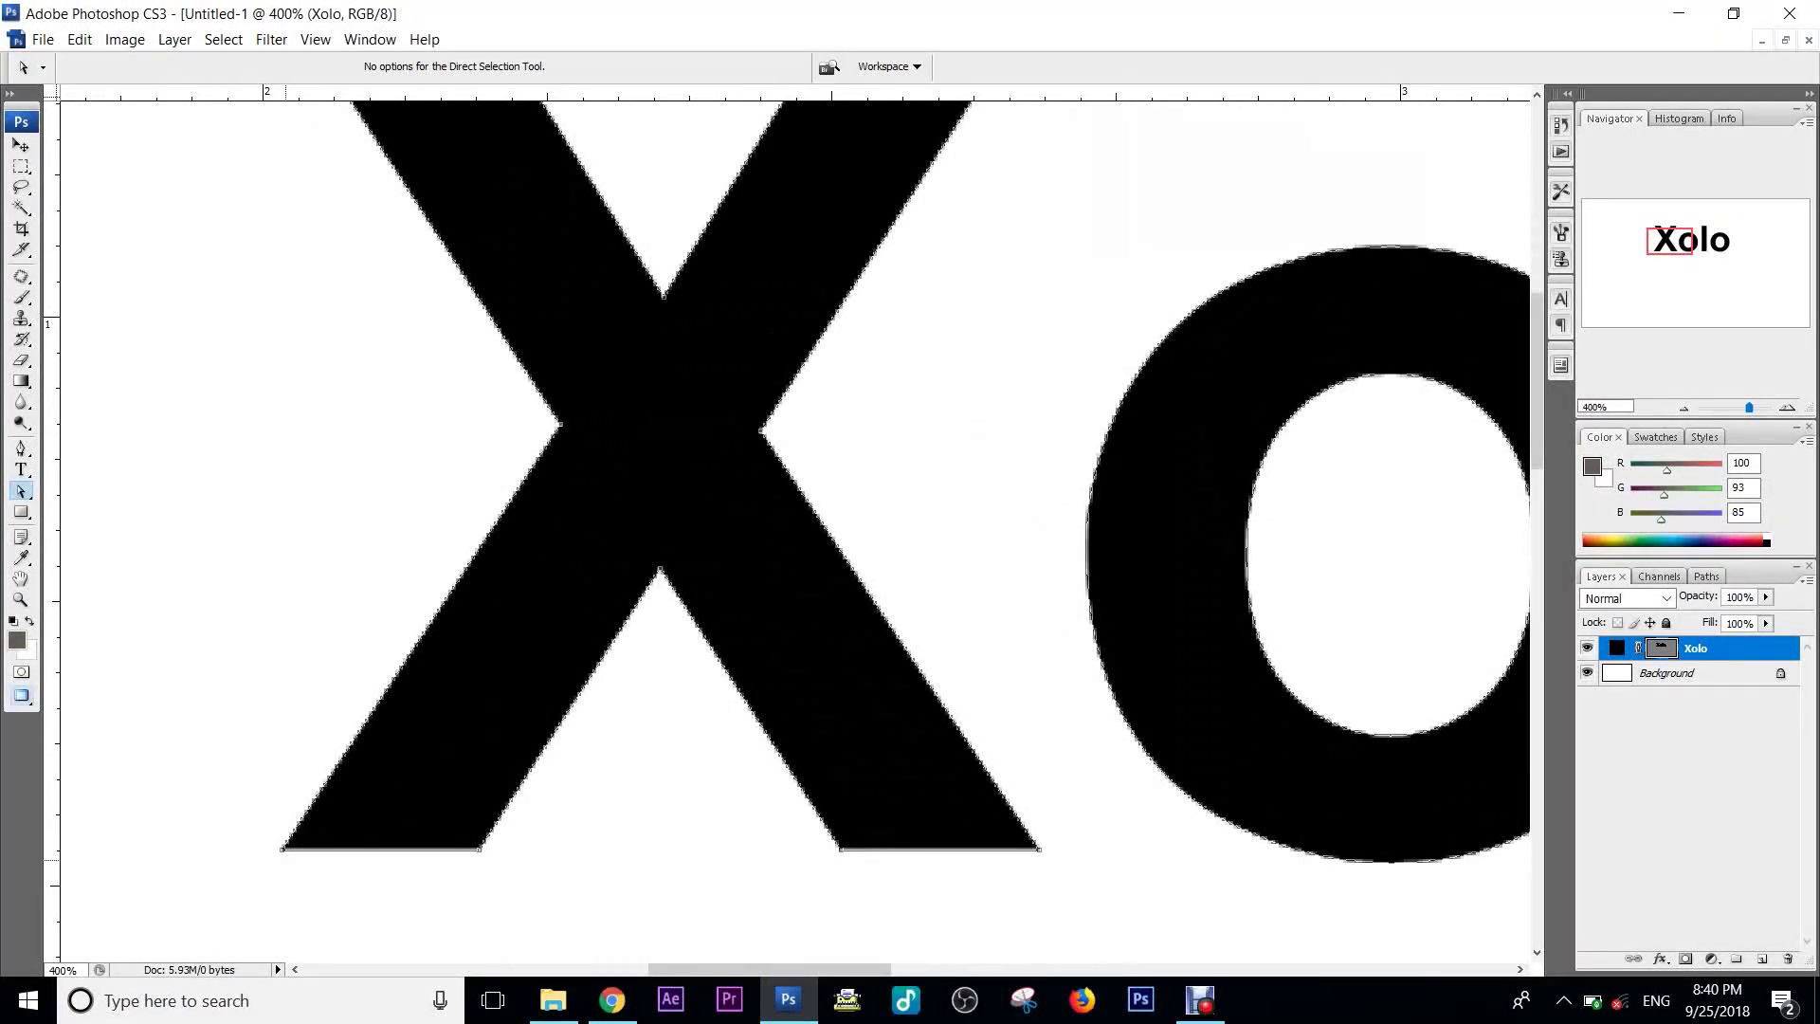
# Try to pull the X's lower-left corner point up and outward.
pyautogui.moveTo(283, 849); pyautogui.dragTo(220, 759)
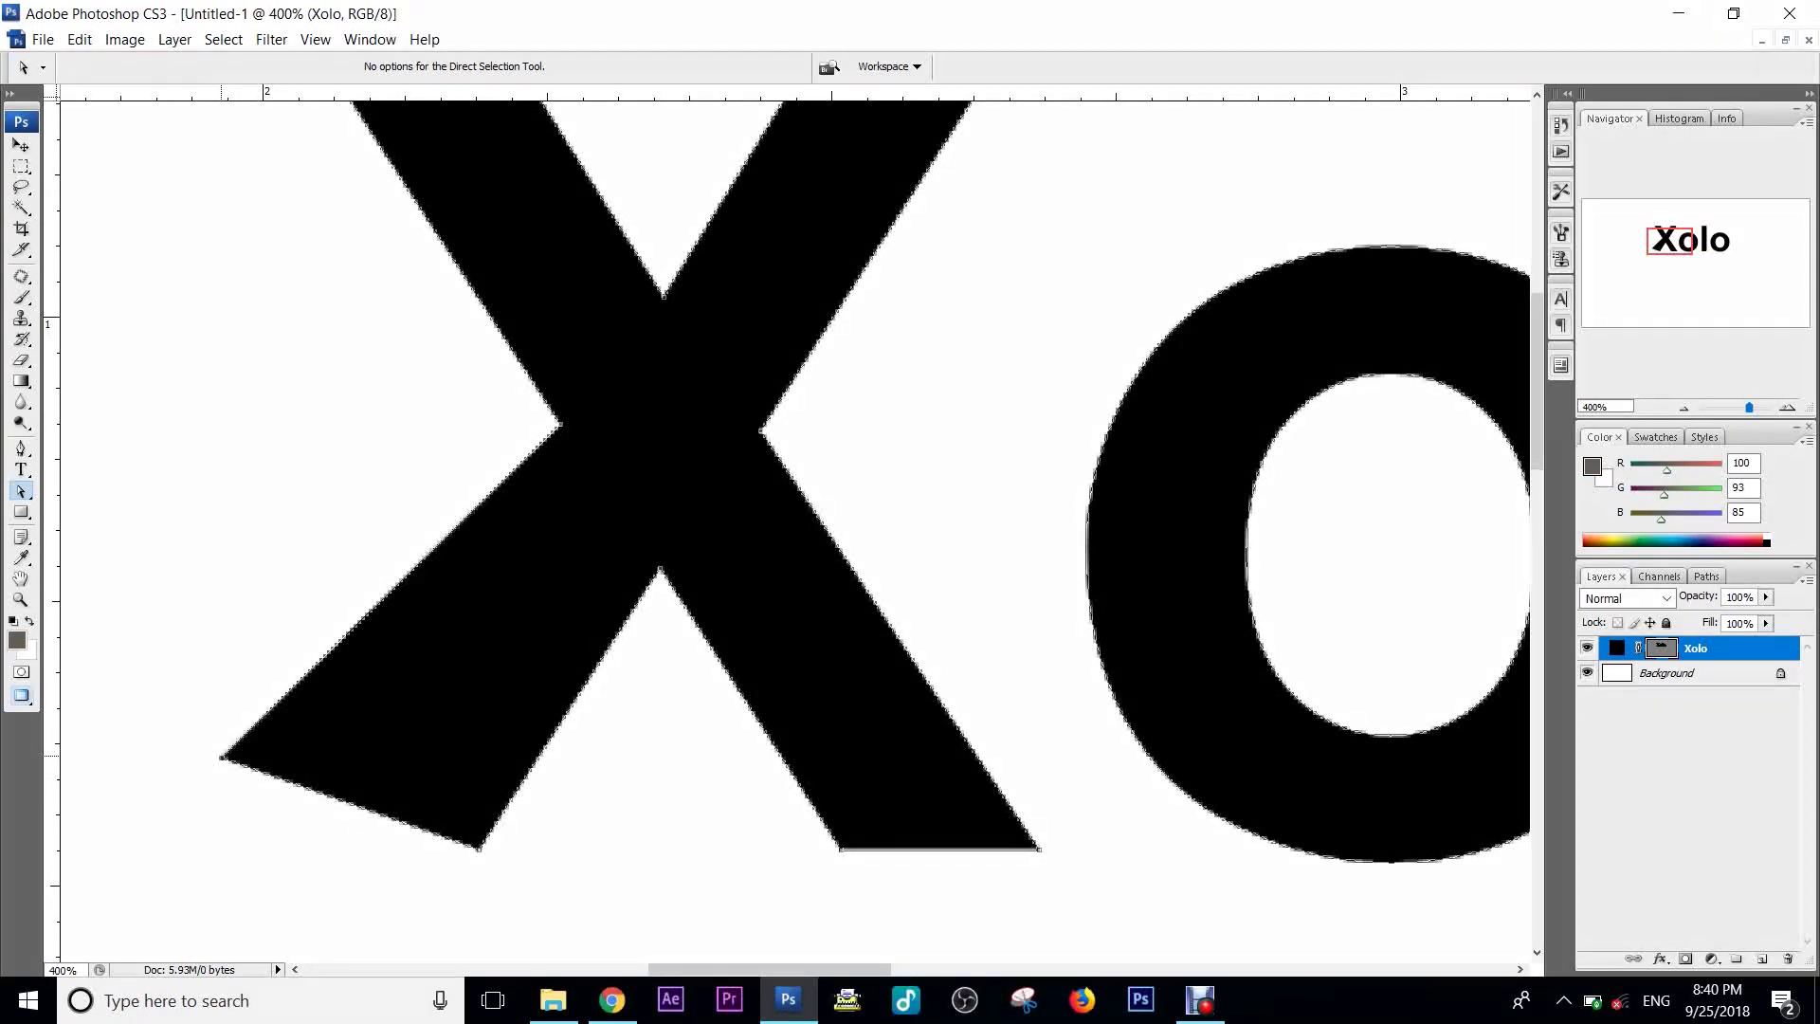
pyautogui.hotkey('ctrl', '-')
pyautogui.hotkey('ctrl', '-')
pyautogui.hotkey('ctrl', 'z')
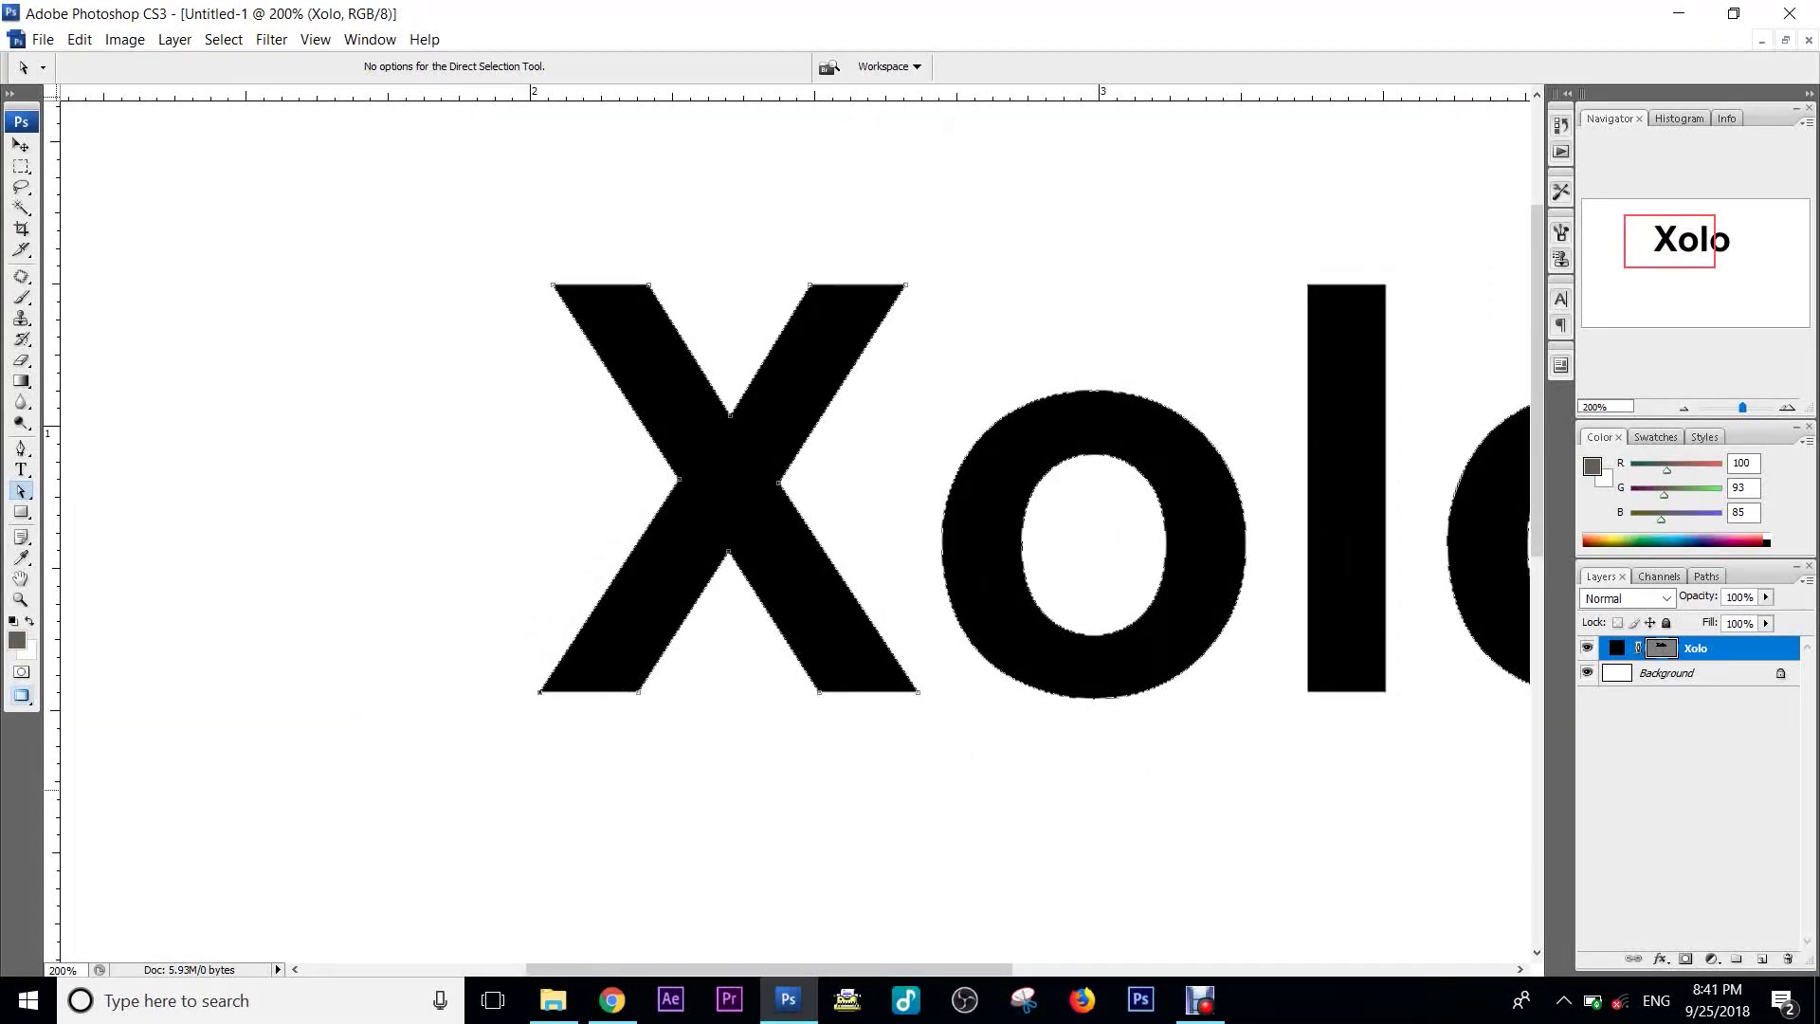
# Stretch the X's upper-left corner far up and outward into a spike, and shift its left inner notch slightly outward and down.
pyautogui.moveTo(554, 284); pyautogui.dragTo(311, 179)
pyautogui.hotkey('ctrl', '-')
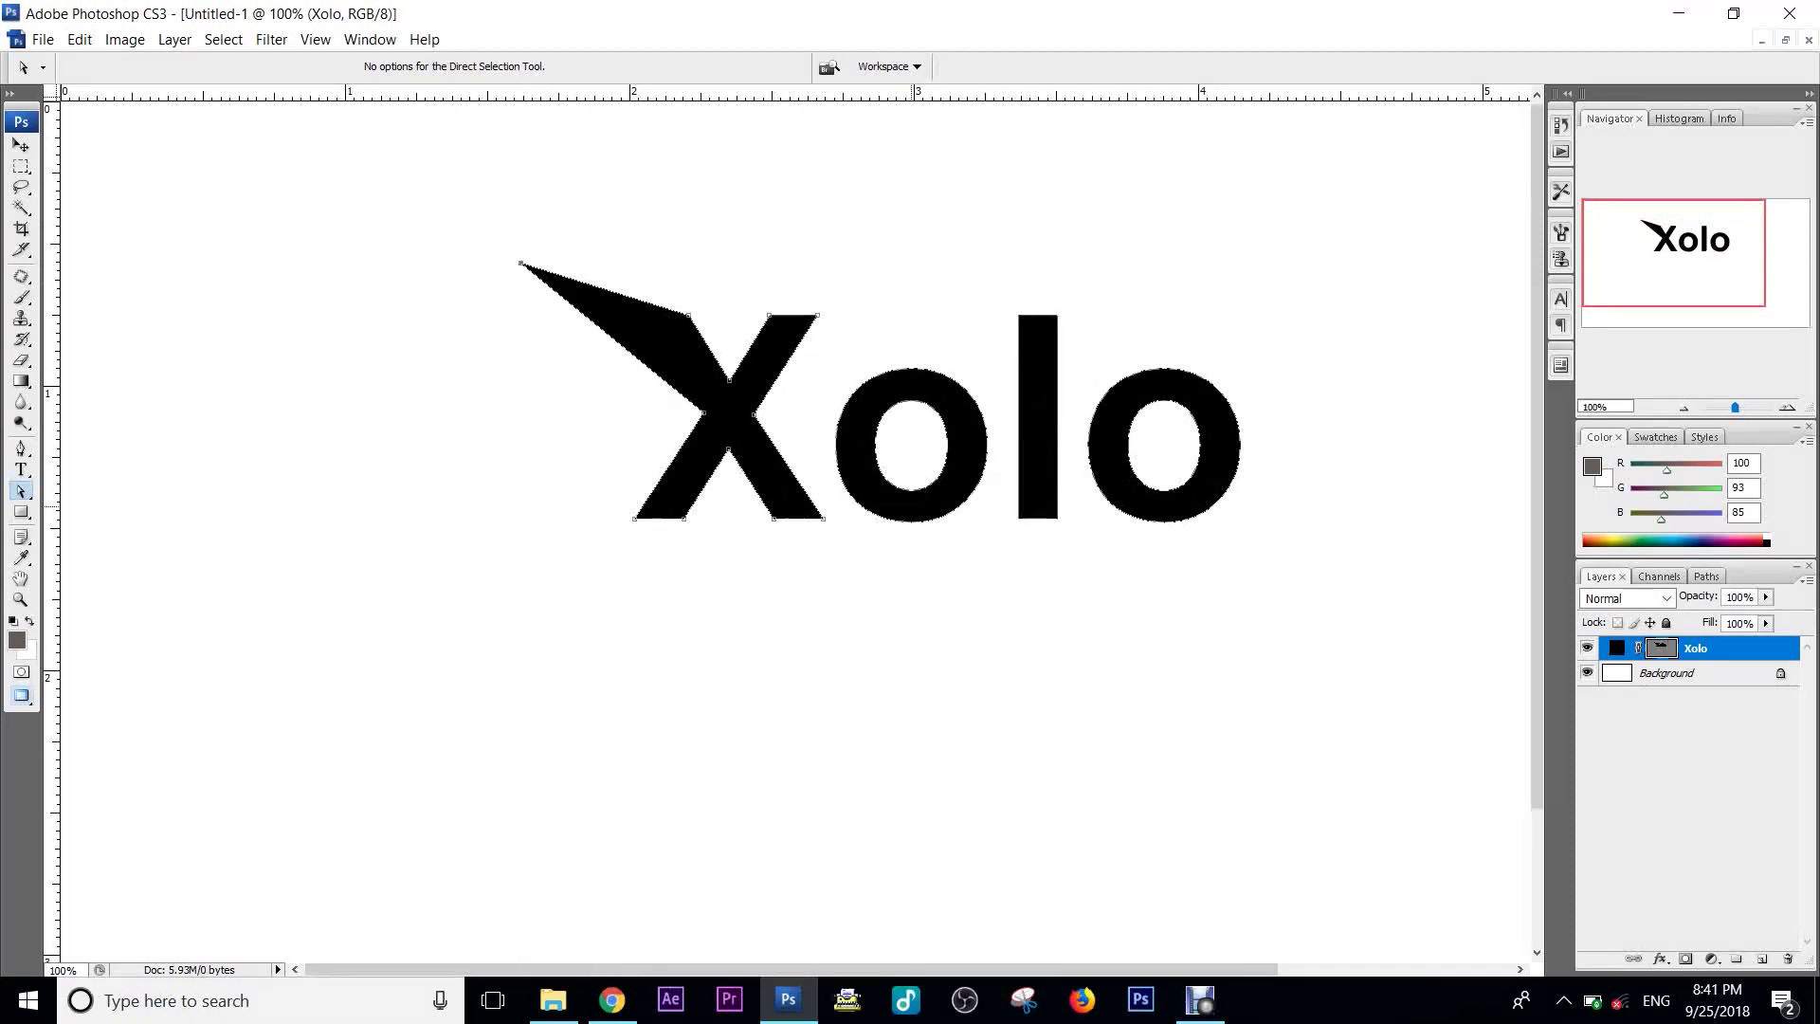
pyautogui.moveTo(703, 413); pyautogui.dragTo(685, 416)
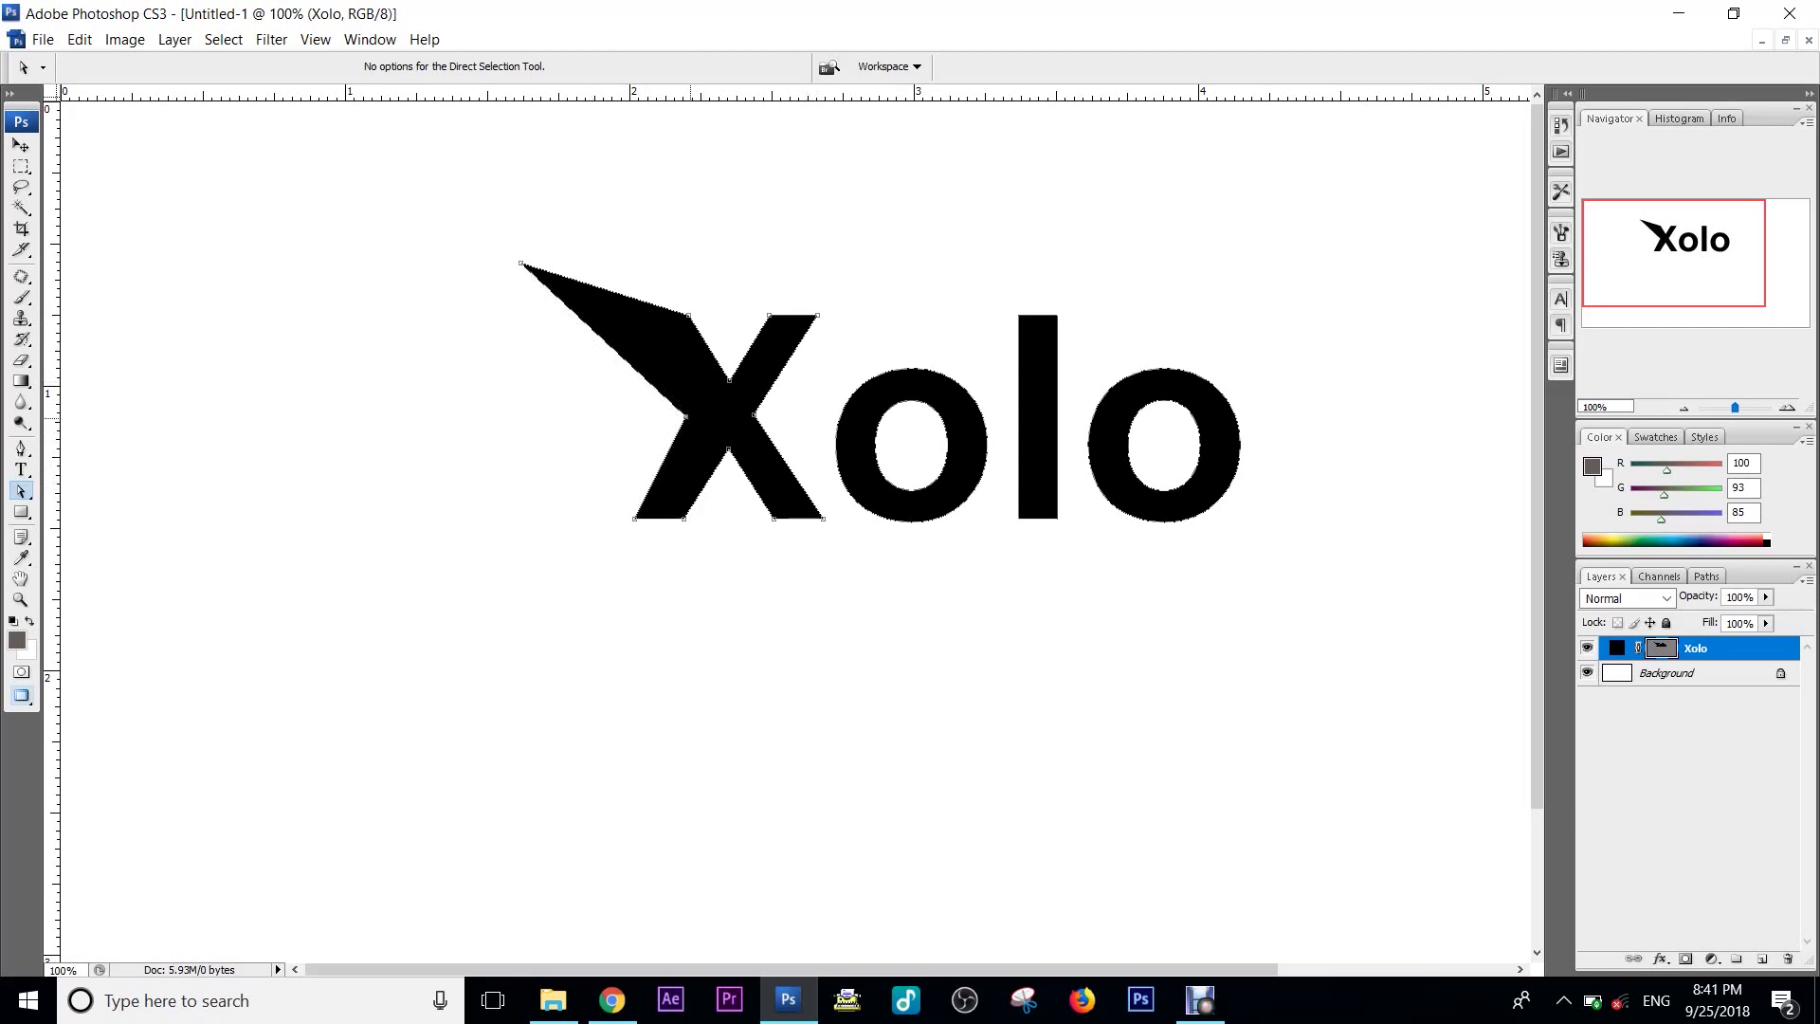
pyautogui.moveTo(685, 416)
pyautogui.mouseDown()
pyautogui.moveTo(669, 403)
pyautogui.moveTo(698, 428)
pyautogui.mouseUp()
# Extend the X's upper-right and lower-left tips outward, and pull the right leg's inner bottom corner down into a long point.
pyautogui.moveTo(817, 315); pyautogui.dragTo(840, 308)
pyautogui.moveTo(775, 519); pyautogui.dragTo(733, 676)
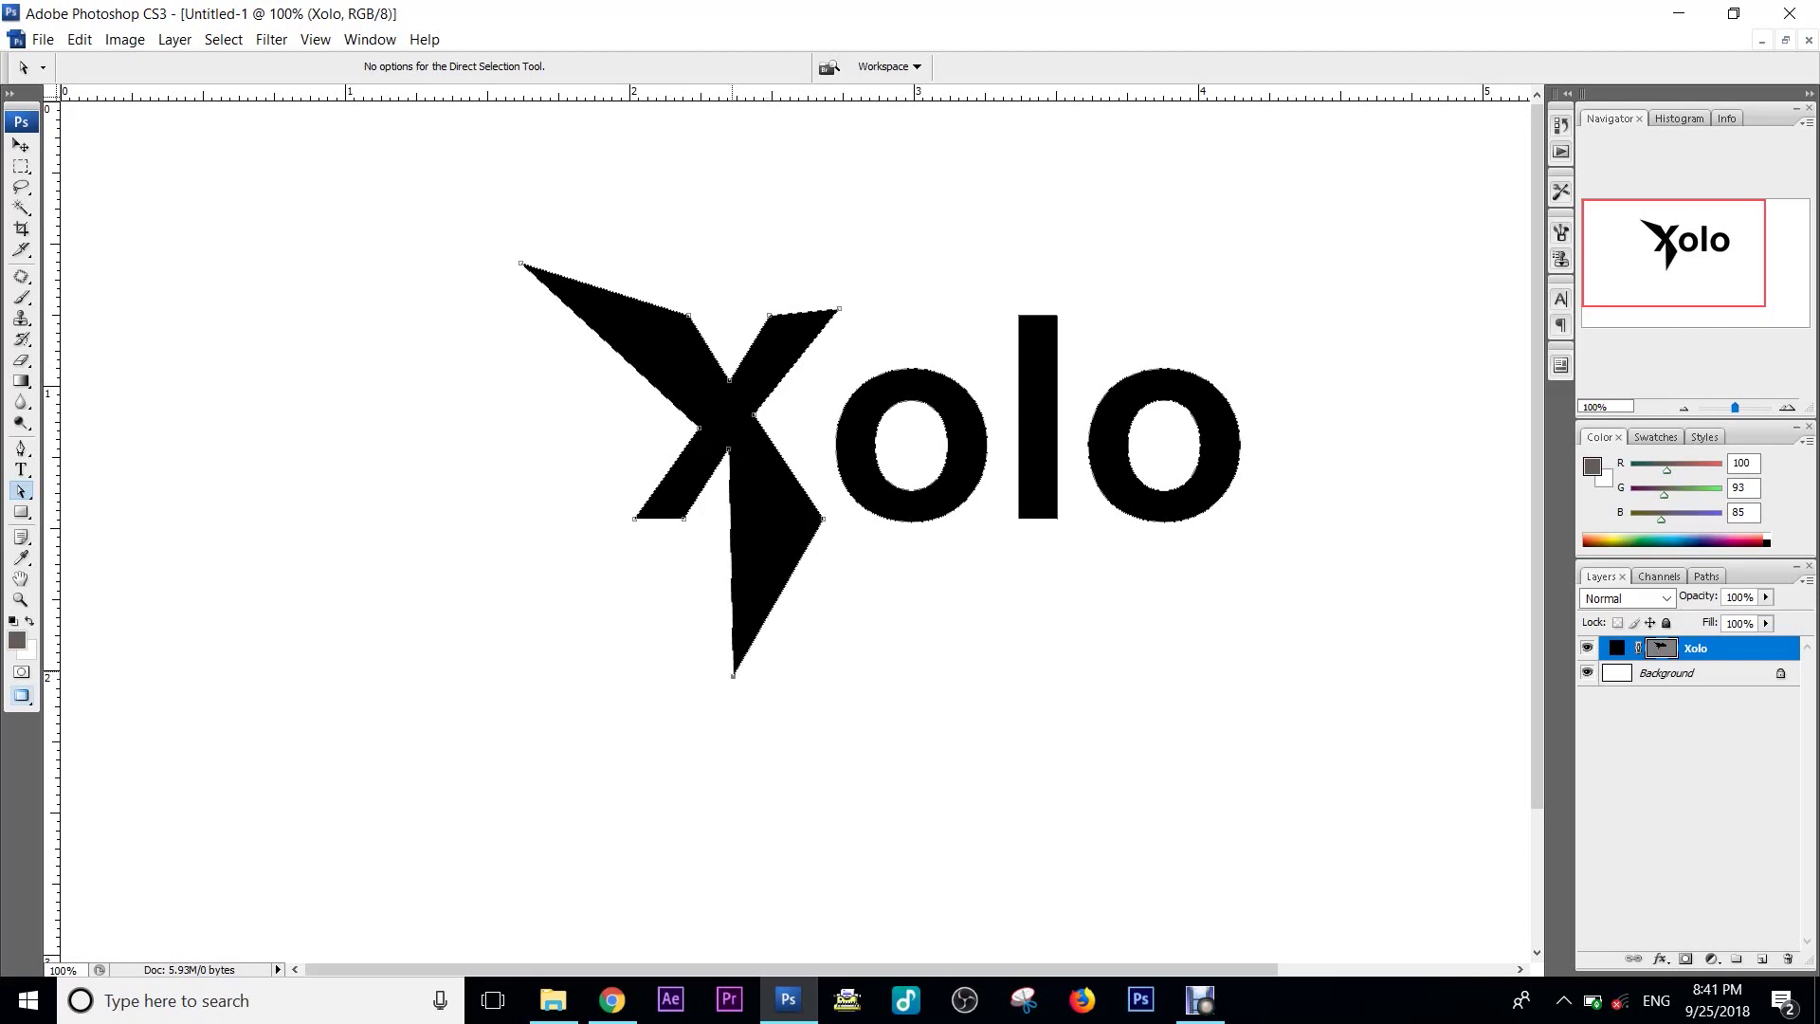
pyautogui.moveTo(634, 519); pyautogui.dragTo(582, 512)
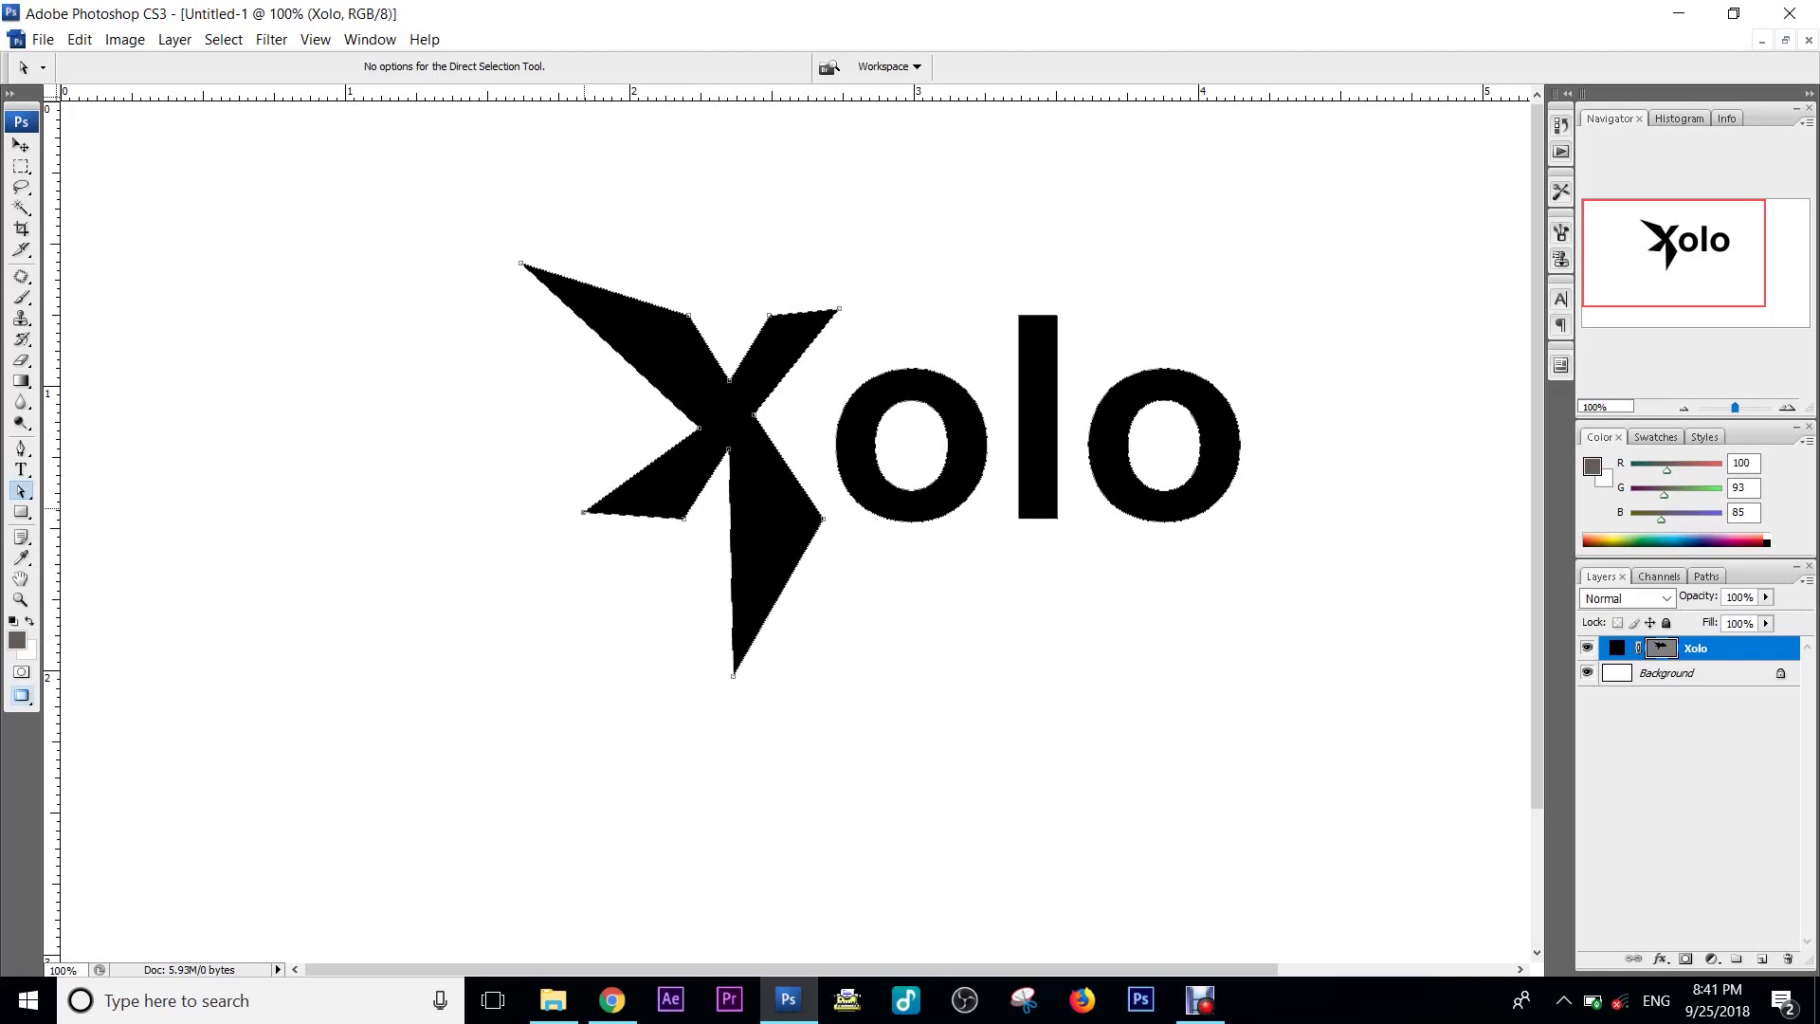
# Reshape the inner openings of both o's by moving a bottom curve point of each upward and slightly left.
pyautogui.hotkey('ctrl', '+')
pyautogui.moveTo(903, 488); pyautogui.dragTo(520, 652)
pyautogui.click(621, 609)
pyautogui.moveTo(665, 610); pyautogui.dragTo(639, 567)
pyautogui.moveTo(1174, 610); pyautogui.dragTo(1142, 527)
pyautogui.hotkey('ctrl', 'z')
pyautogui.moveTo(1176, 609); pyautogui.dragTo(1165, 565)
# Add an anchor point mid-way on the l's top edge and pull it down into a curved notch.
pyautogui.click(905, 350)
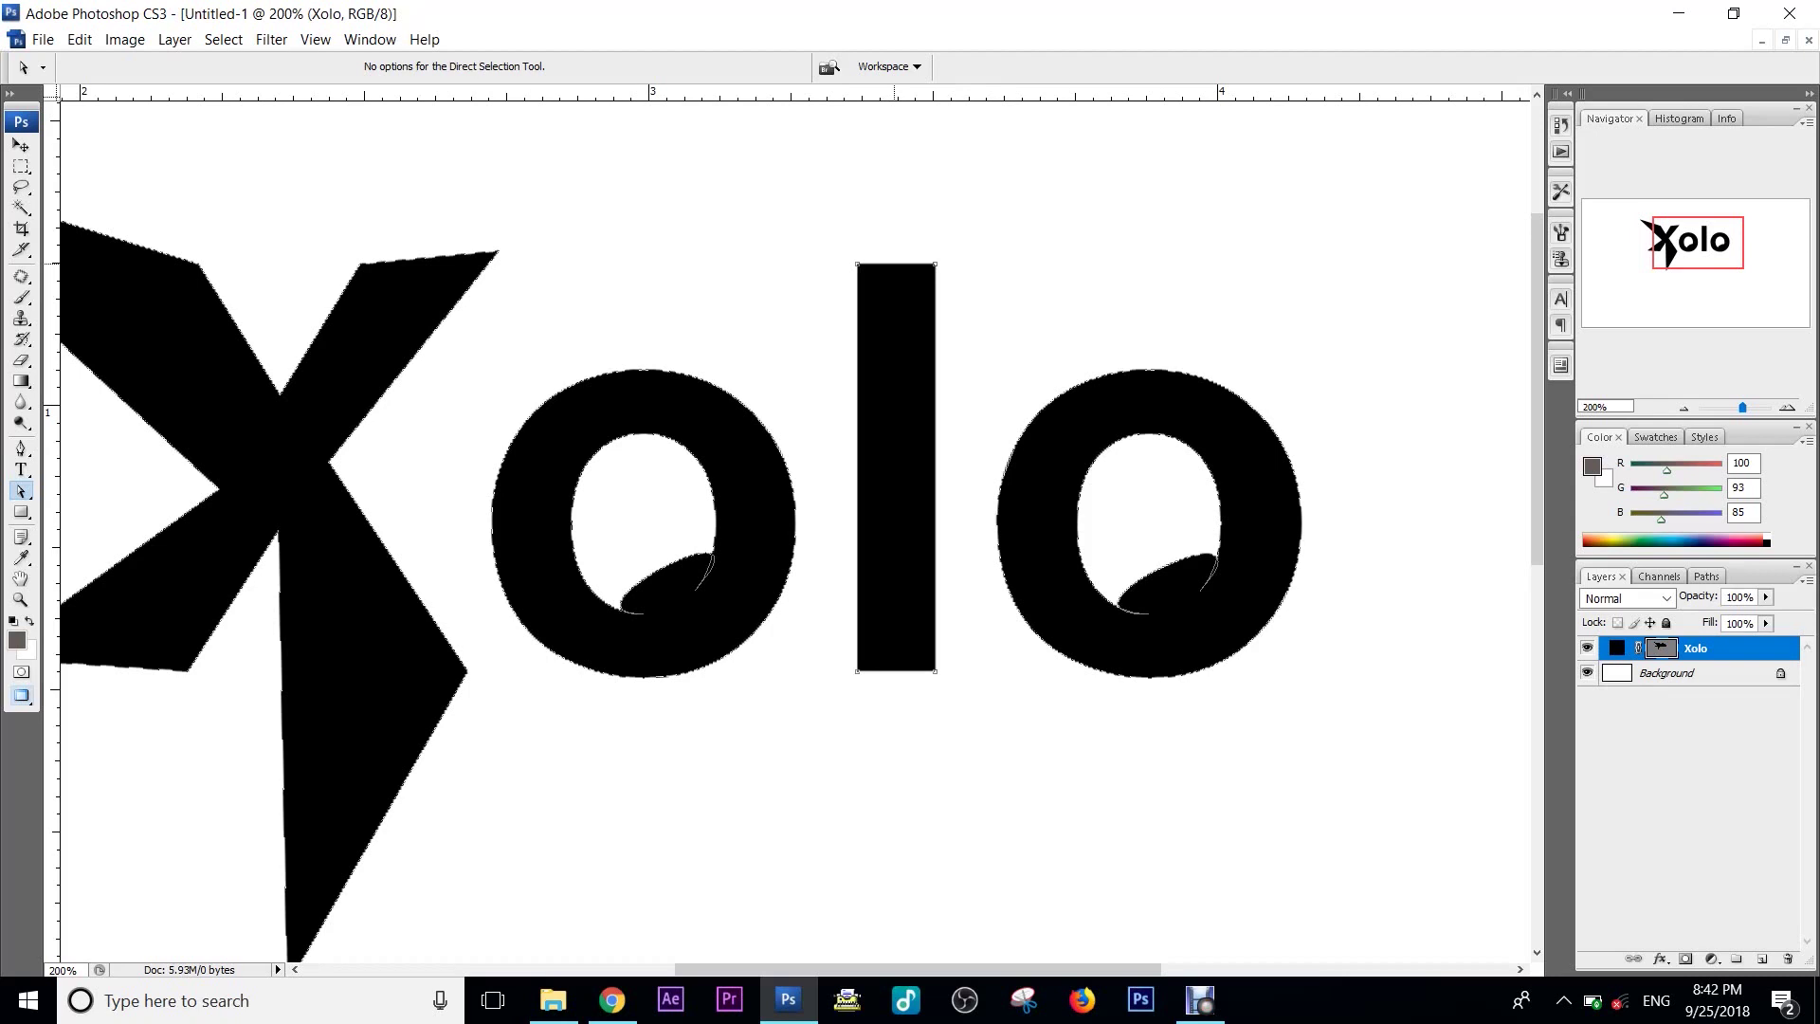
pyautogui.rightClick(894, 264)
pyautogui.click(948, 279)
pyautogui.moveTo(896, 264); pyautogui.dragTo(897, 324)
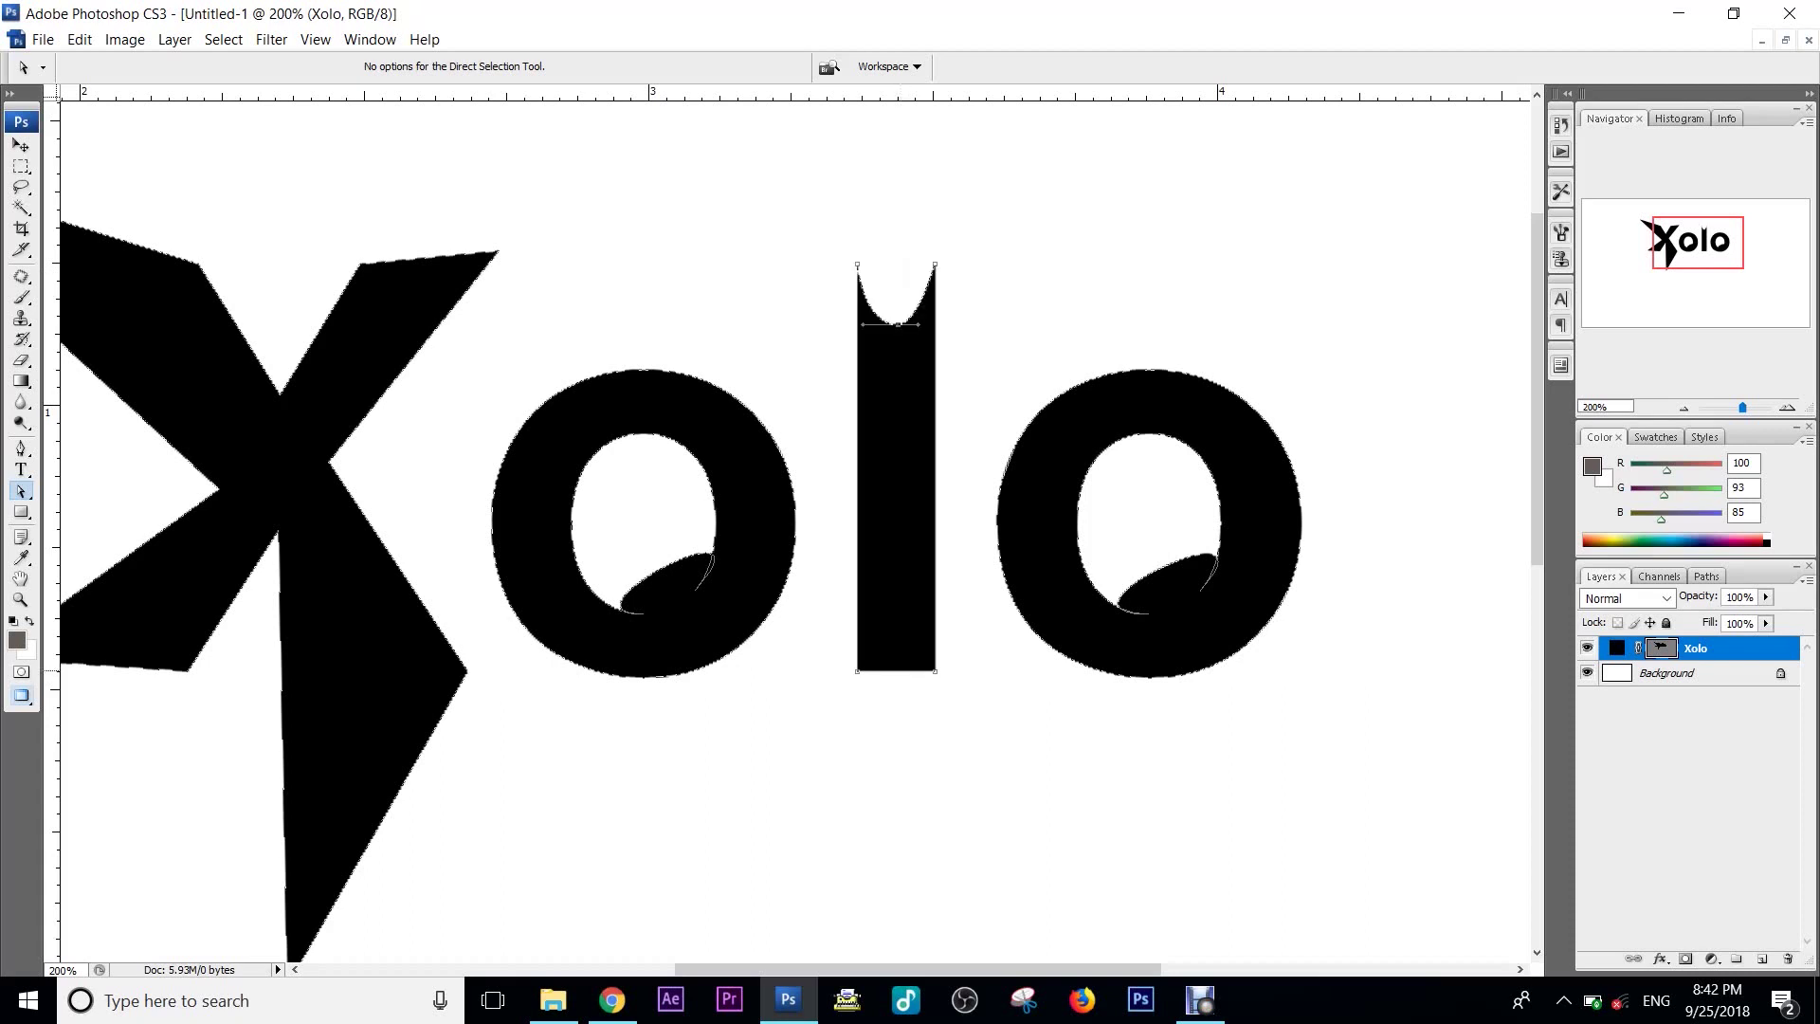
# Add an anchor point mid-way on the l's bottom edge and pull it up into a curved notch.
pyautogui.rightClick(893, 672)
pyautogui.click(980, 685)
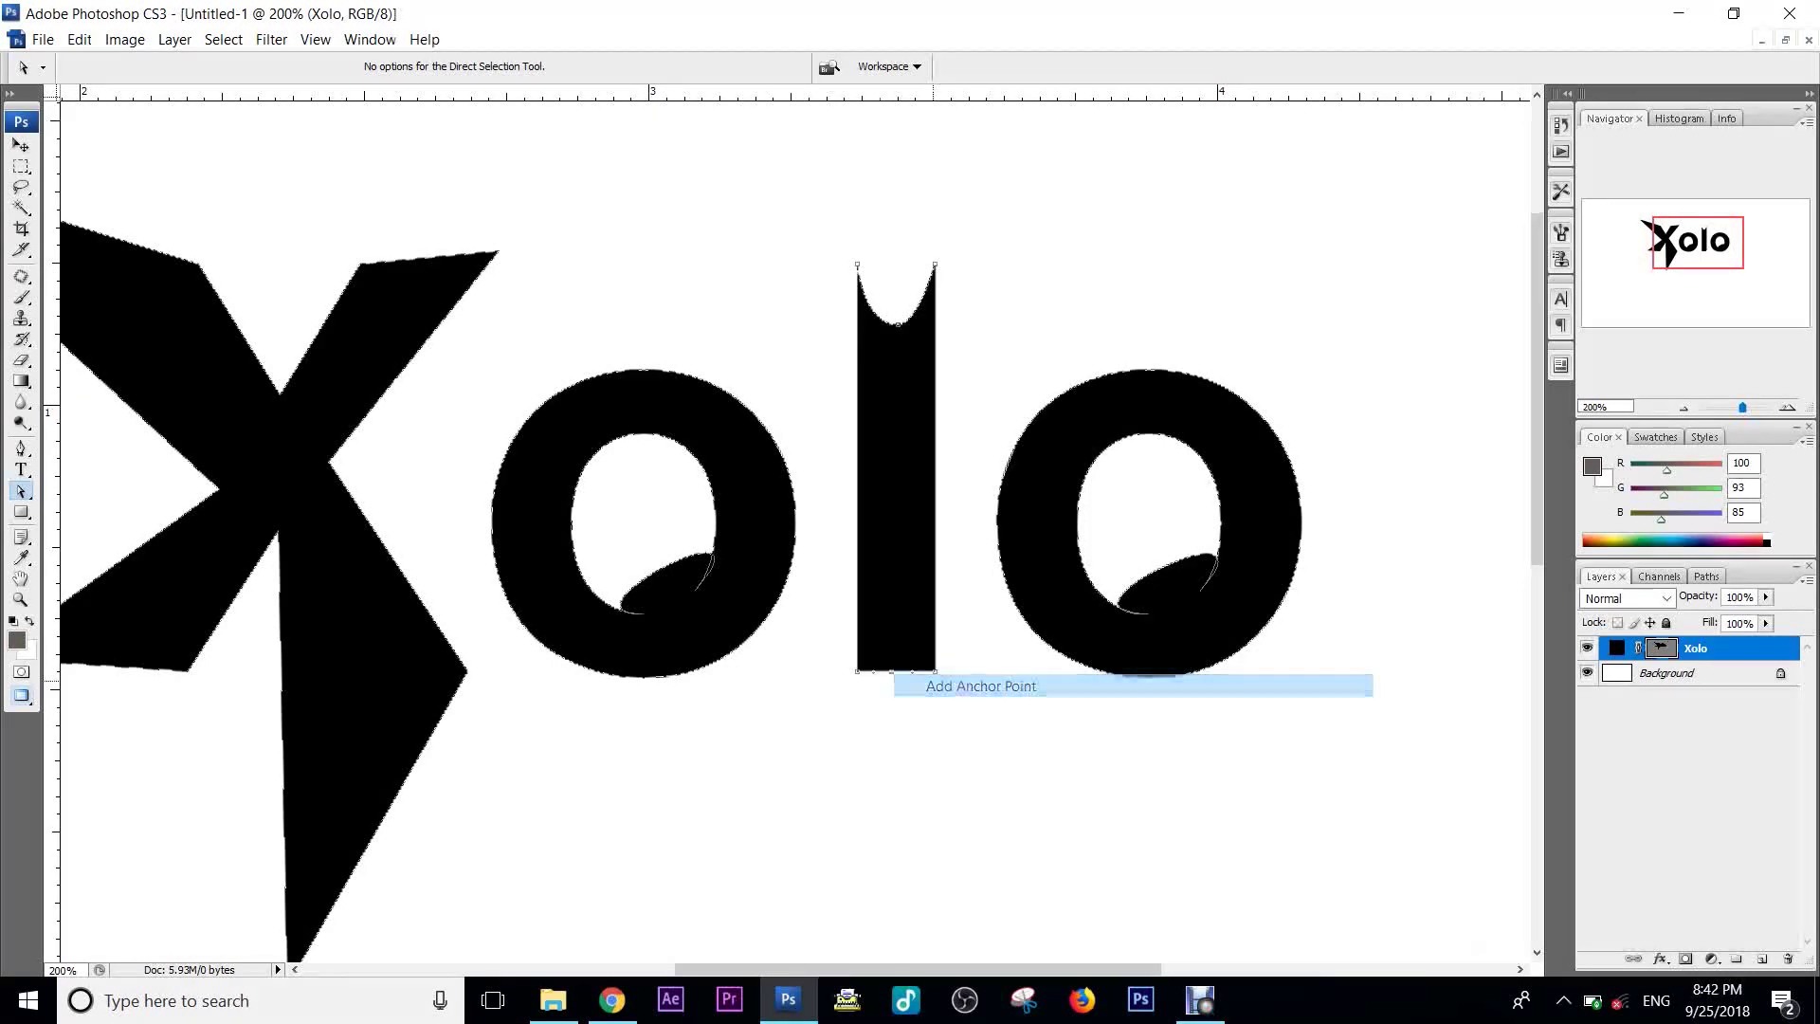
pyautogui.moveTo(893, 671); pyautogui.dragTo(901, 598)
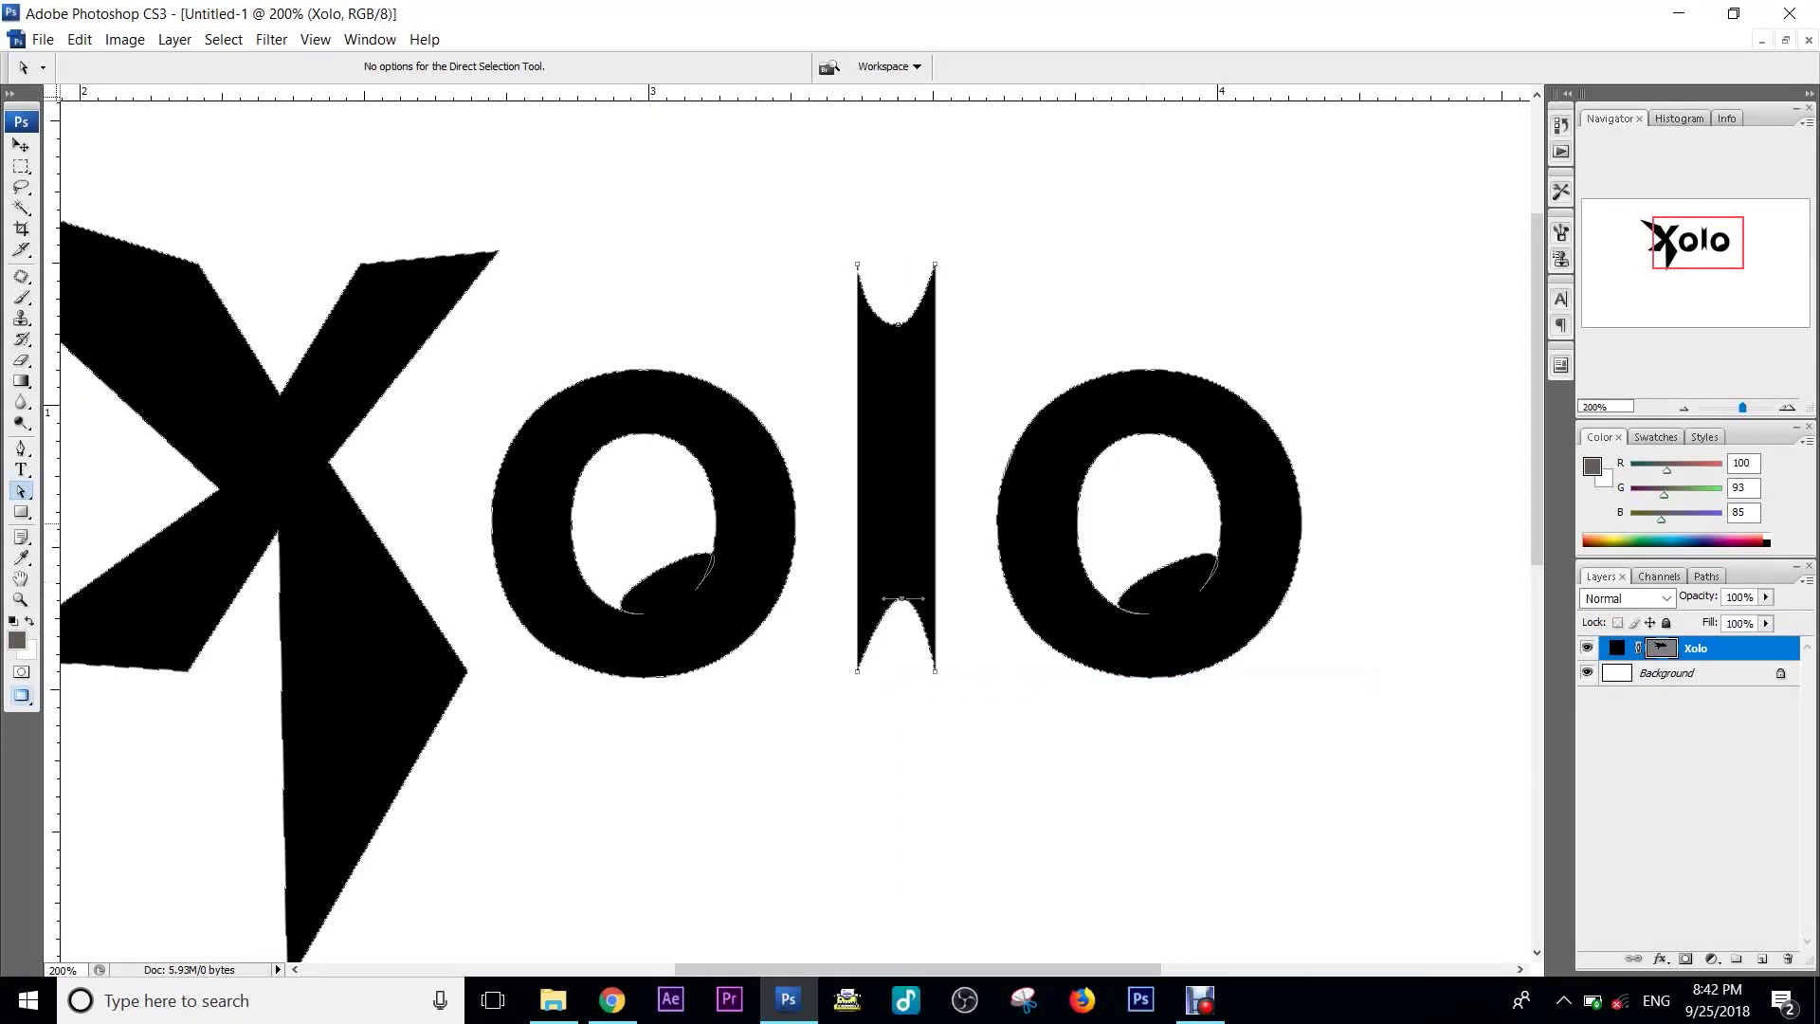
pyautogui.hotkey('ctrl', '-')
pyautogui.hotkey('ctrl', '-')
pyautogui.hotkey('ctrl', '+')
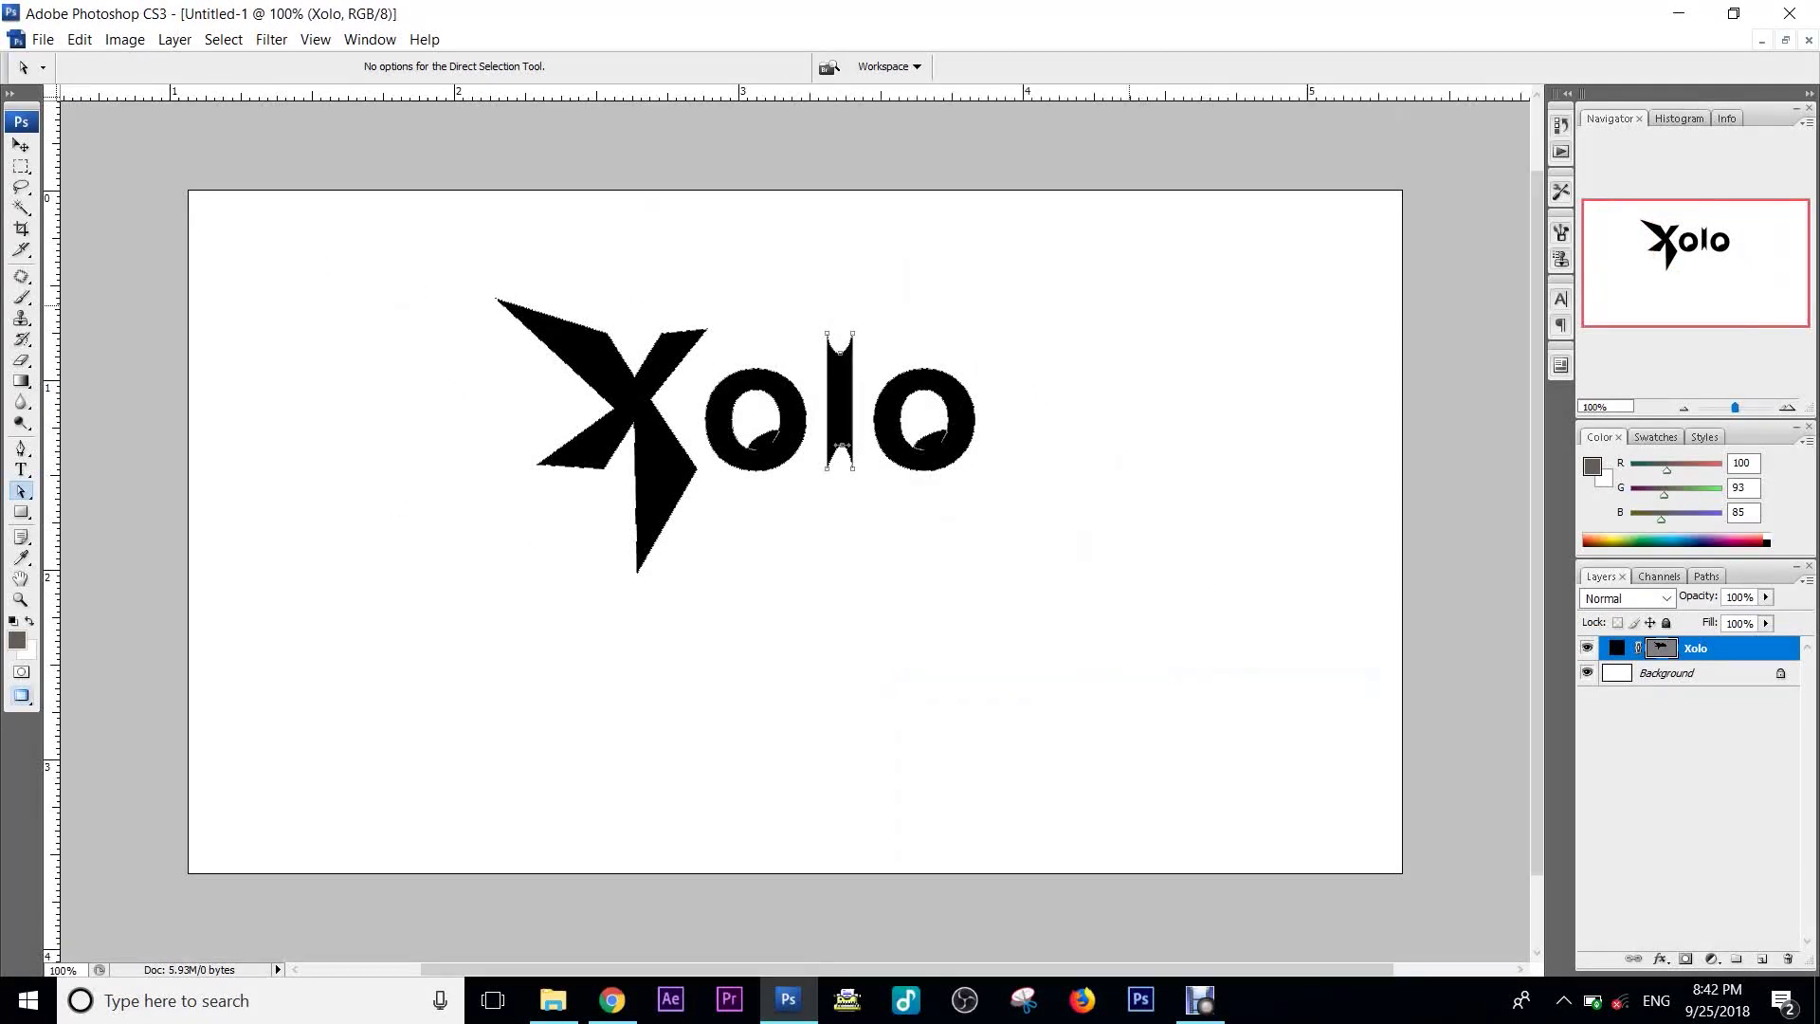
pyautogui.hotkey('ctrl', '+')
pyautogui.moveTo(743, 494); pyautogui.dragTo(779, 737)
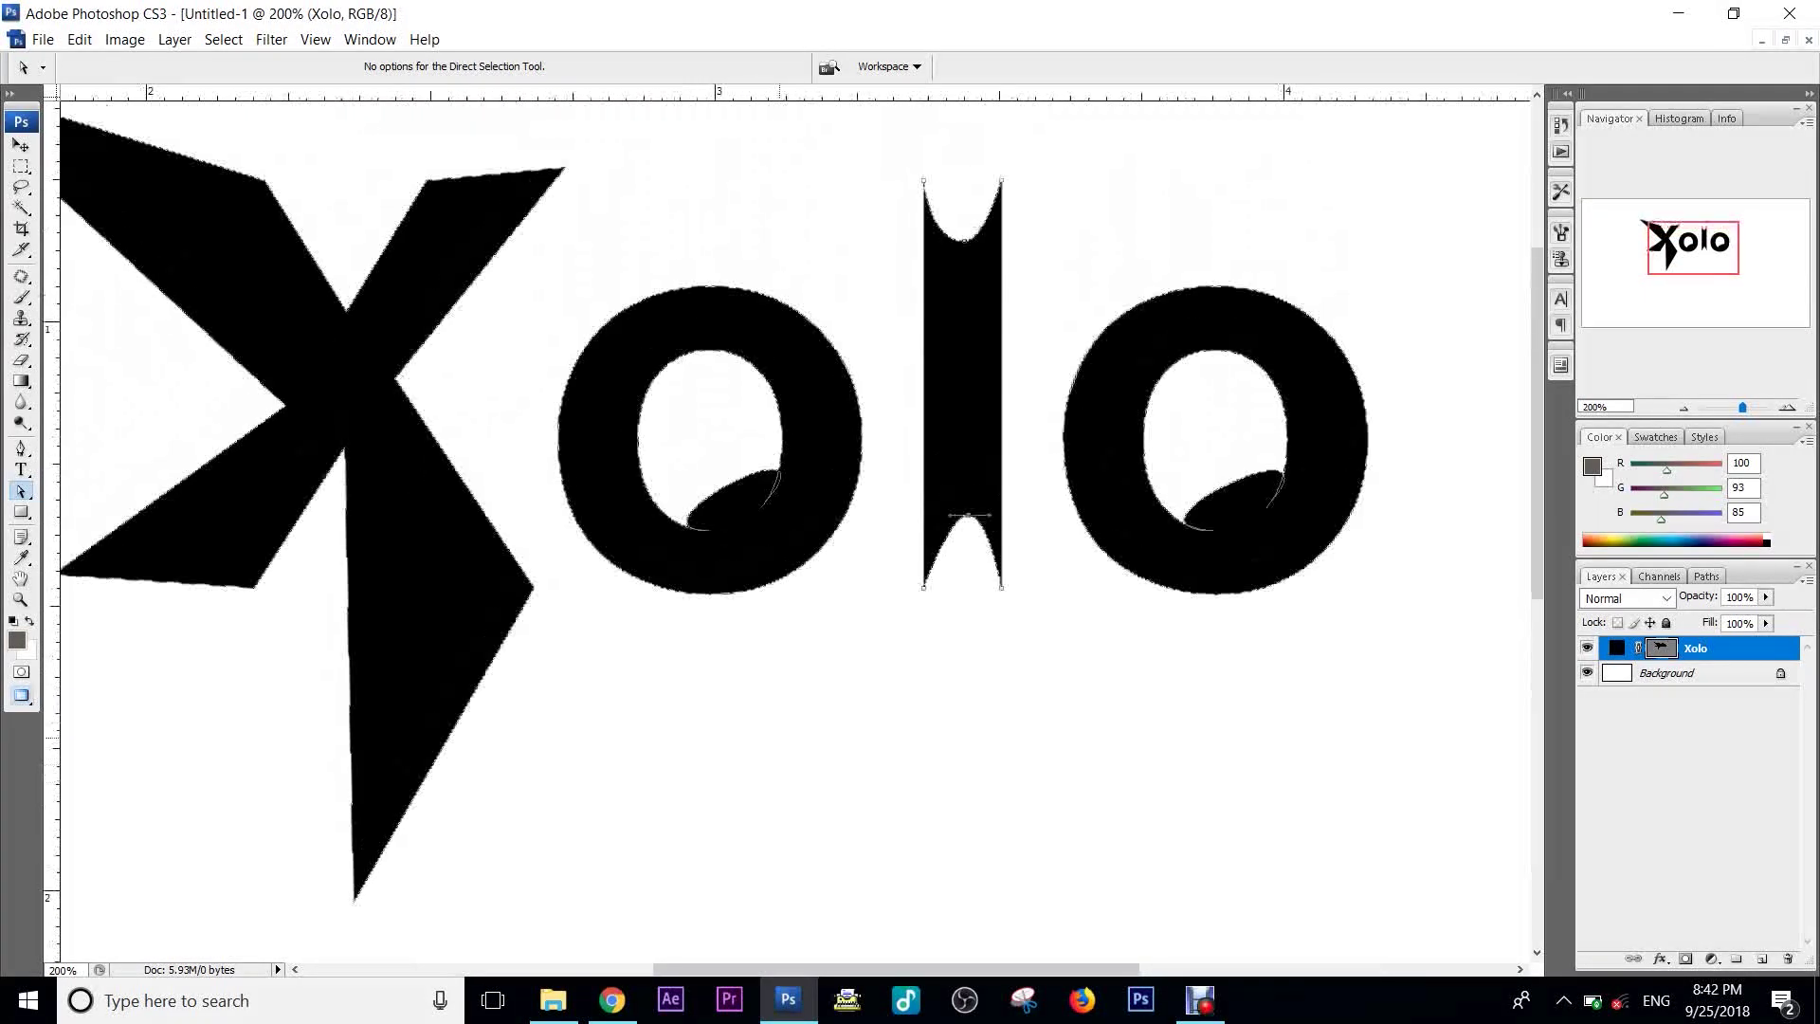
pyautogui.hotkey('ctrl', '-')
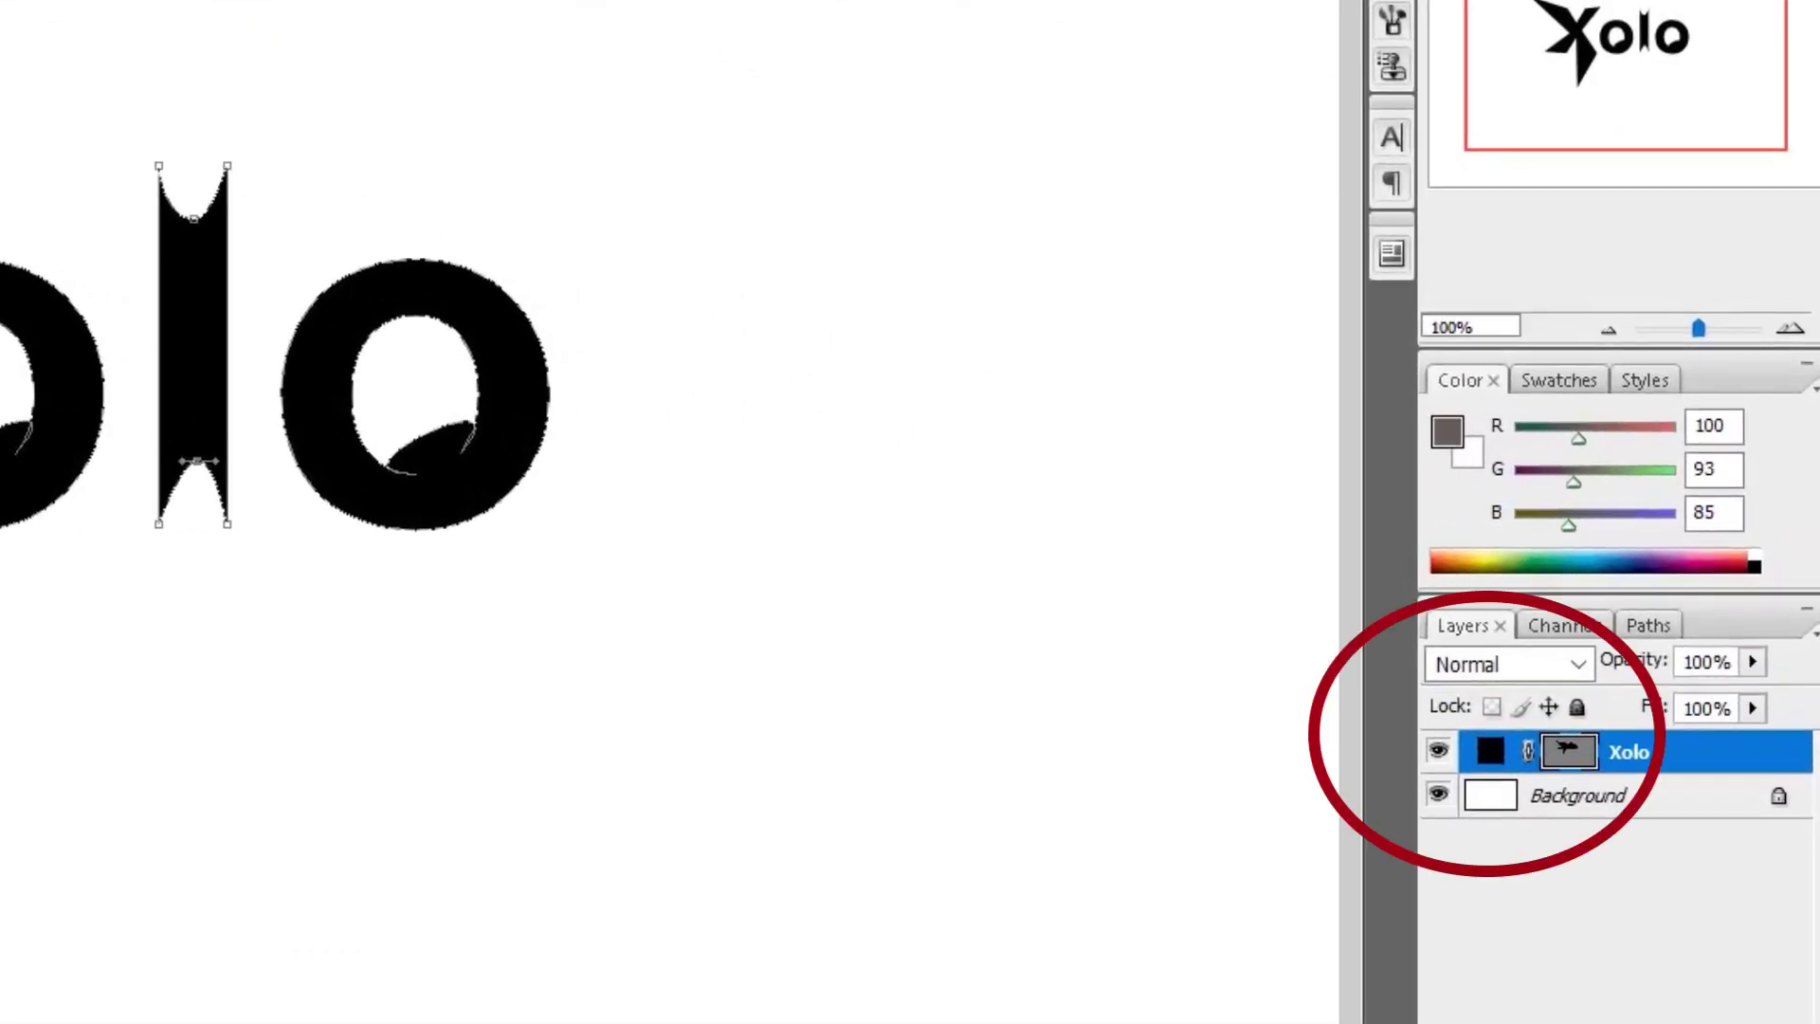
# Change the fill color of the Xolo shape layer to a bright purple.
pyautogui.doubleClick(1490, 749)
pyautogui.click(845, 283)
pyautogui.moveTo(1047, 216)
pyautogui.mouseDown()
pyautogui.moveTo(1509, 436)
pyautogui.moveTo(1179, 704)
pyautogui.moveTo(1318, 577)
pyautogui.mouseUp()
pyautogui.click(1174, 627)
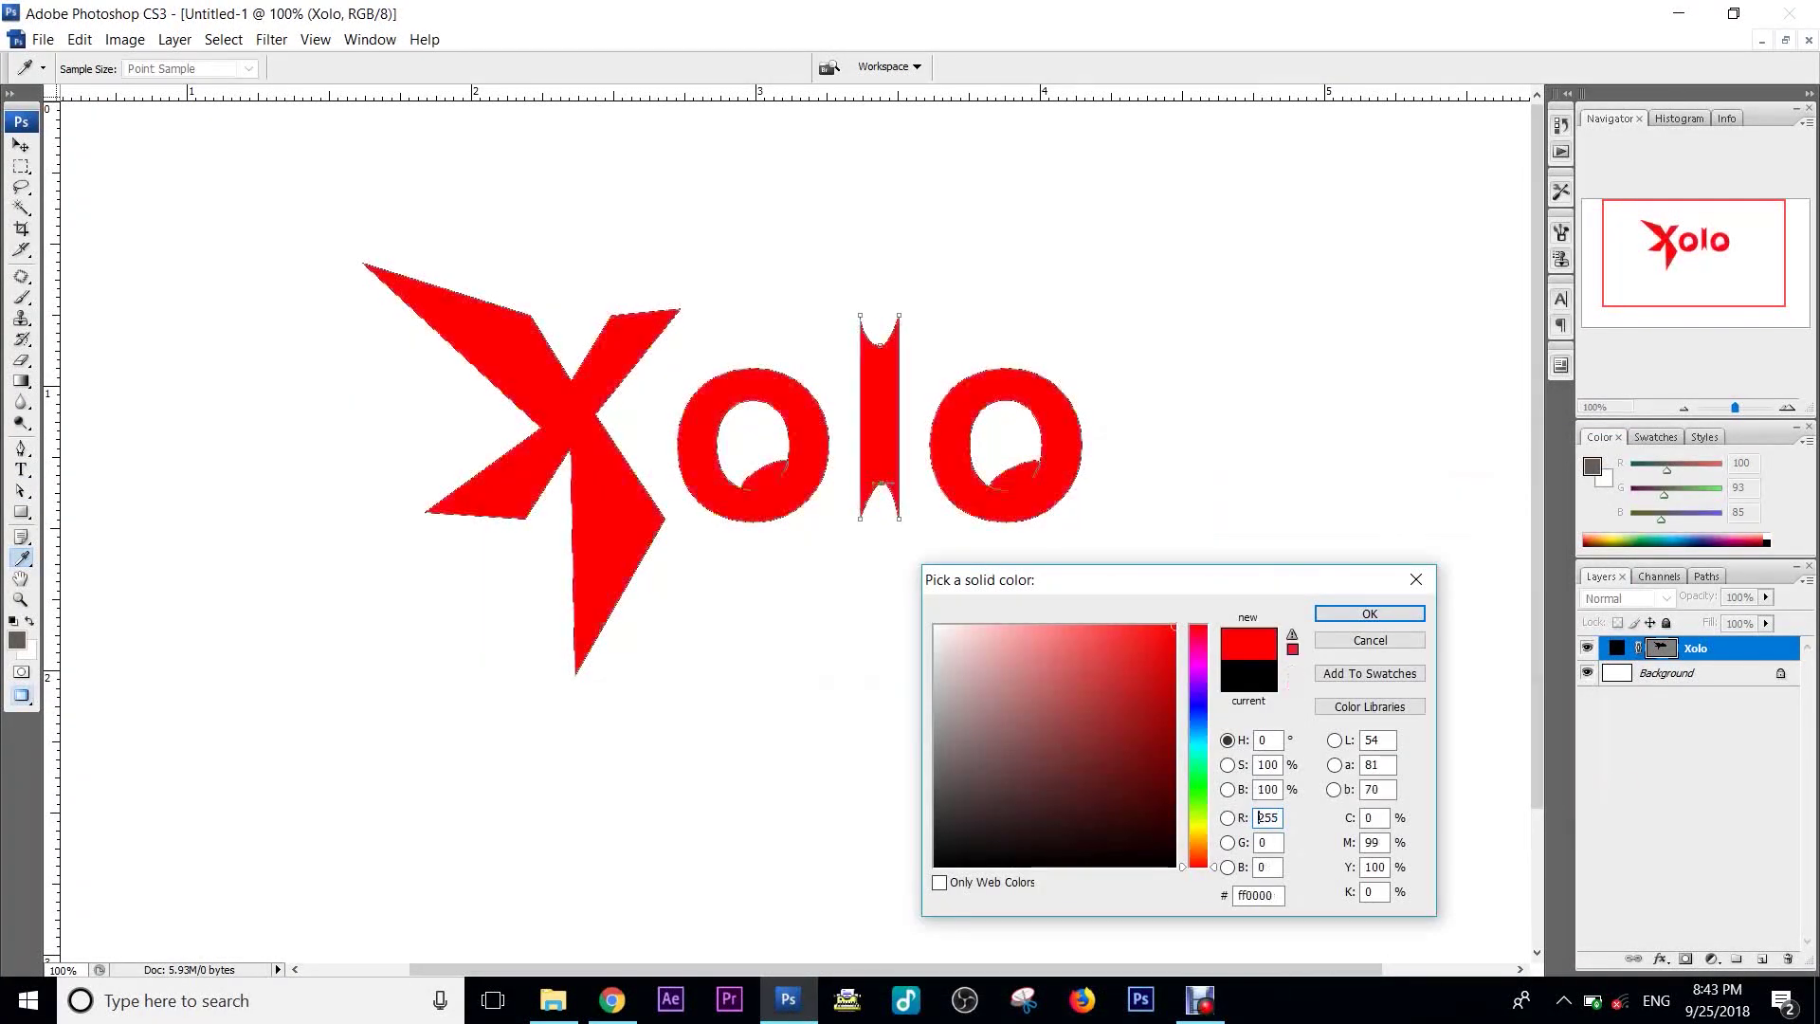
pyautogui.moveTo(1173, 627)
pyautogui.mouseDown()
pyautogui.moveTo(1093, 816)
pyautogui.moveTo(1173, 626)
pyautogui.mouseUp()
pyautogui.moveTo(1198, 858); pyautogui.dragTo(1198, 673)
pyautogui.click(1161, 641)
pyautogui.click(1370, 614)
pyautogui.press('a')
# Open the blending options for the Xolo shape layer.
pyautogui.rightClick(1697, 648)
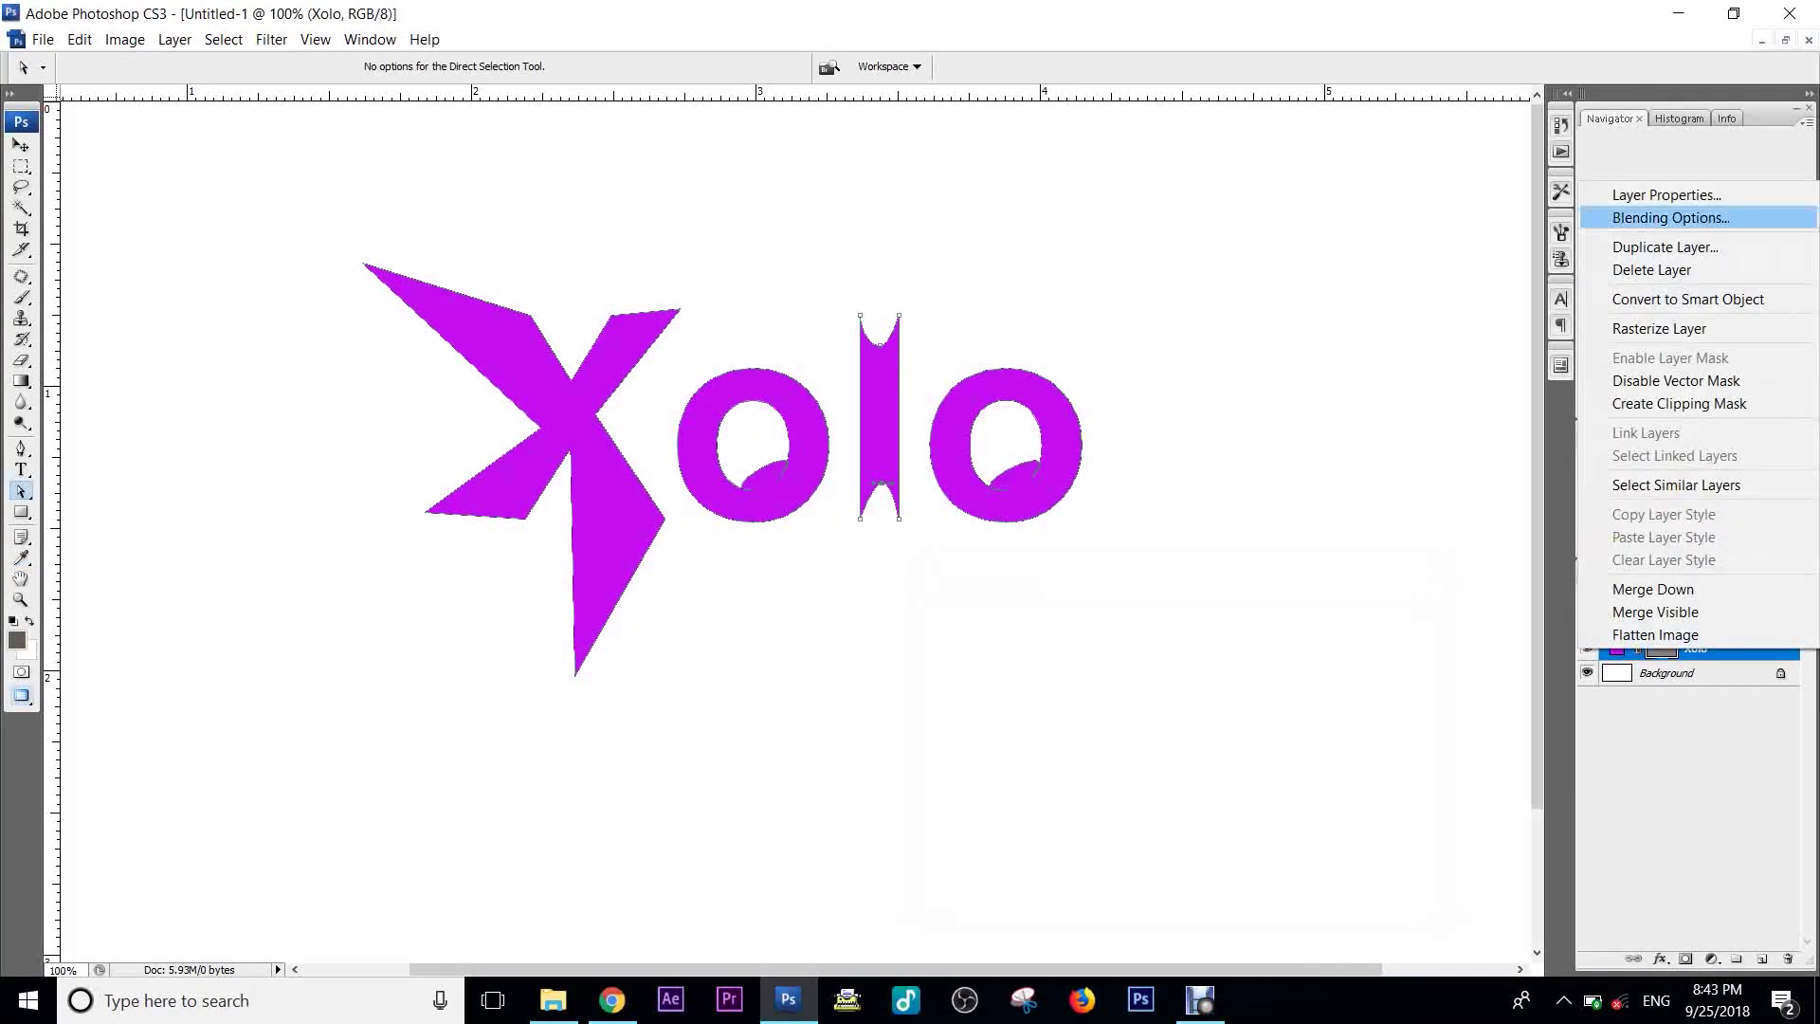